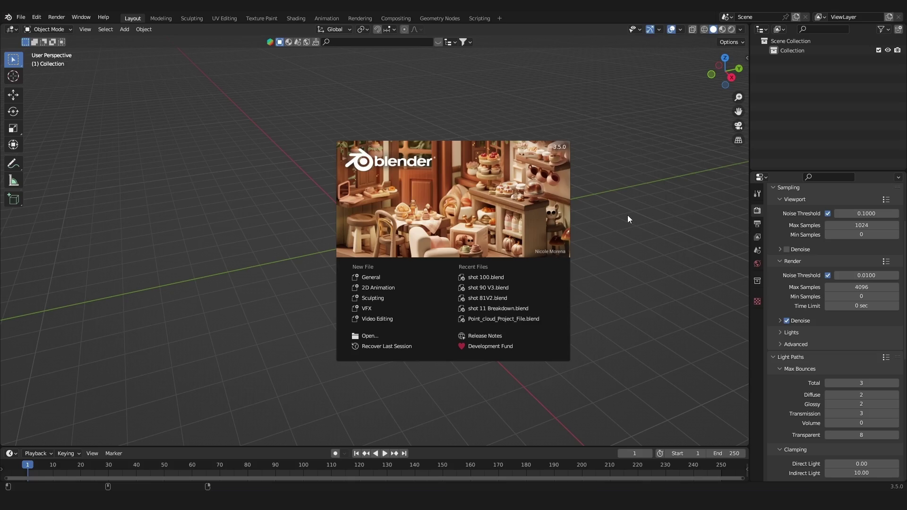
Dismiss the splash screen and add a cube mesh at the world origin.
{"action": "left_click", "coordinate": [627, 215]}
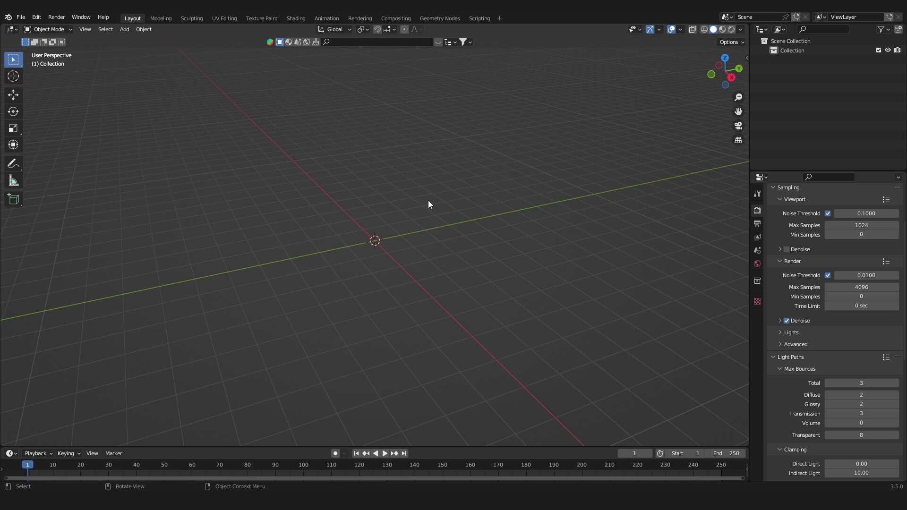
{"action": "key", "text": "shift+a"}
{"action": "mouse_move", "coordinate": [428, 200]}
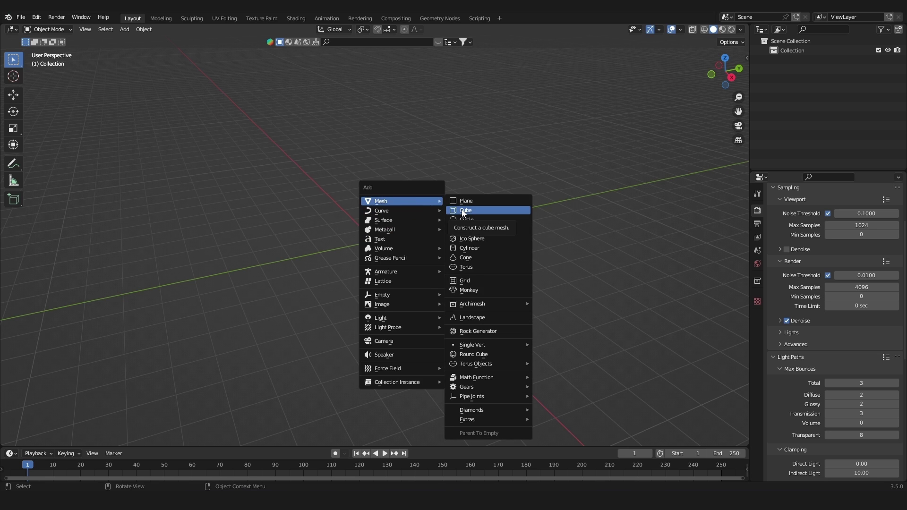
{"action": "left_click", "coordinate": [462, 210]}
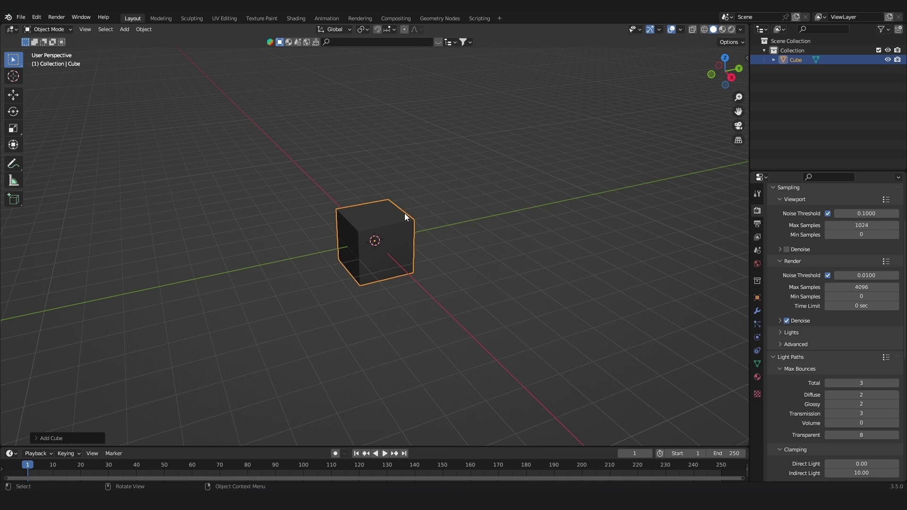
{"action": "scroll", "coordinate": [406, 213], "scroll_direction": "up", "scroll_amount": 5}
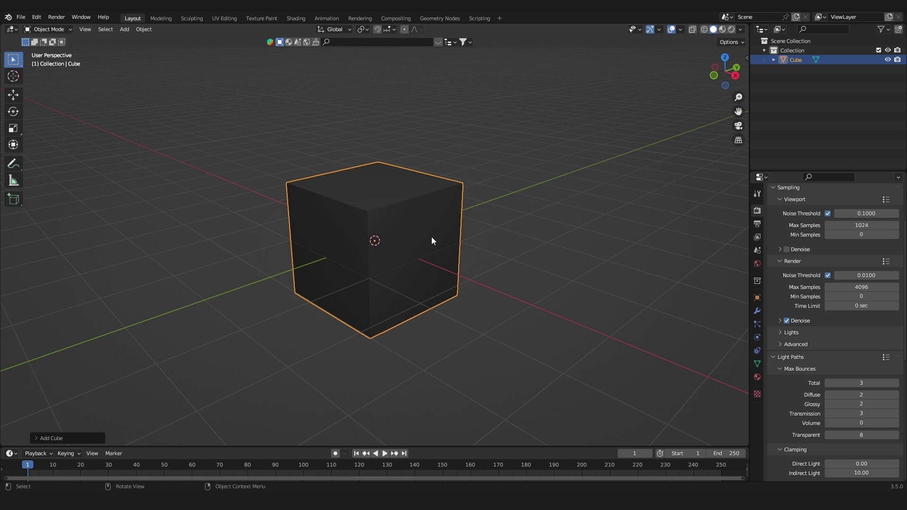
Show the cube's transform values and set its X and Y dimensions to 50000 m.
{"action": "key", "text": "n"}
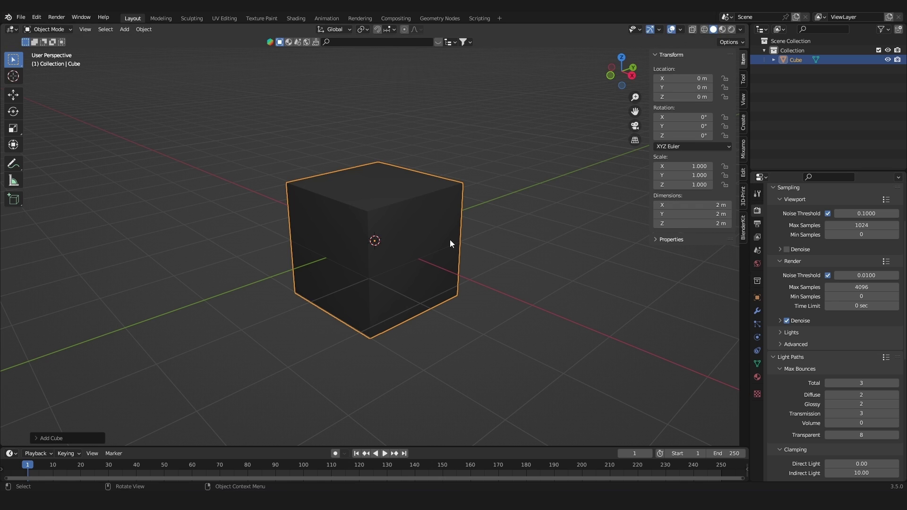
{"action": "scroll", "coordinate": [451, 240], "scroll_direction": "down", "scroll_amount": 3}
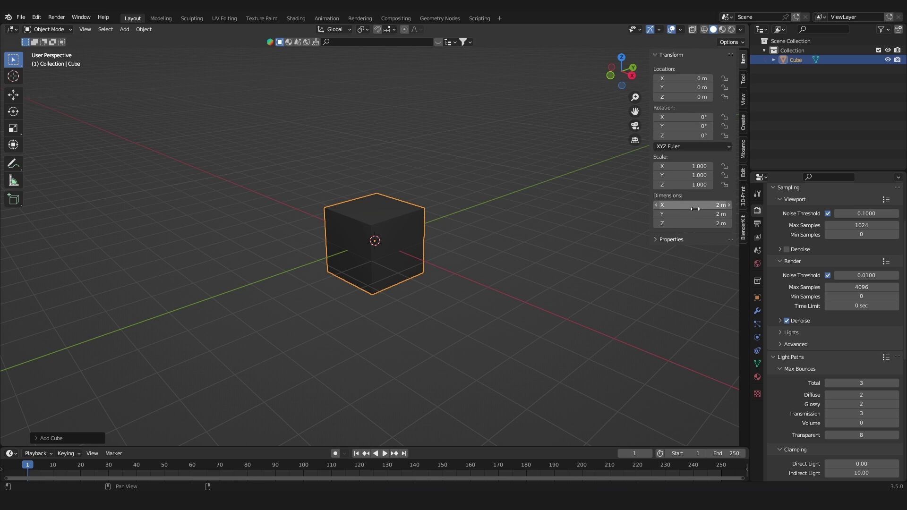
{"action": "left_click_drag", "start_coordinate": [695, 209], "coordinate": [695, 215]}
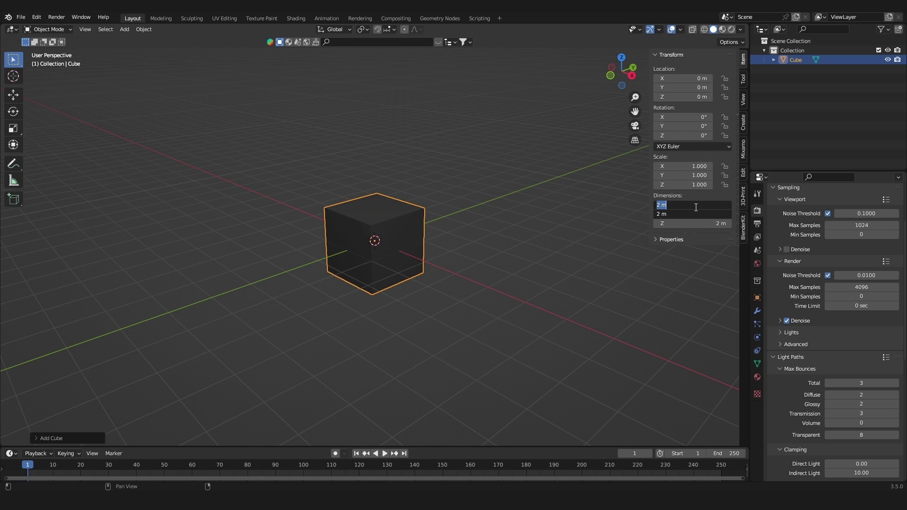
{"action": "type", "text": "50000"}
{"action": "key", "text": "Return"}
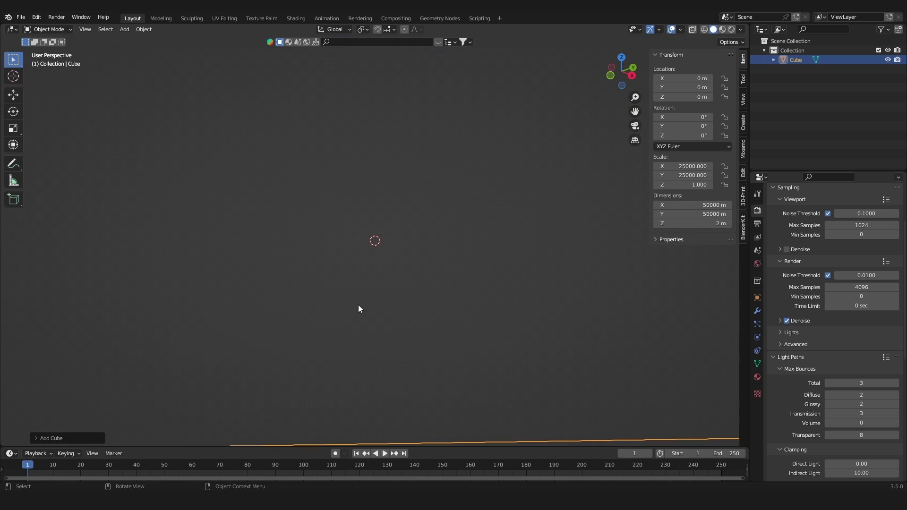
{"action": "scroll", "coordinate": [409, 278], "scroll_direction": "up", "scroll_amount": 12}
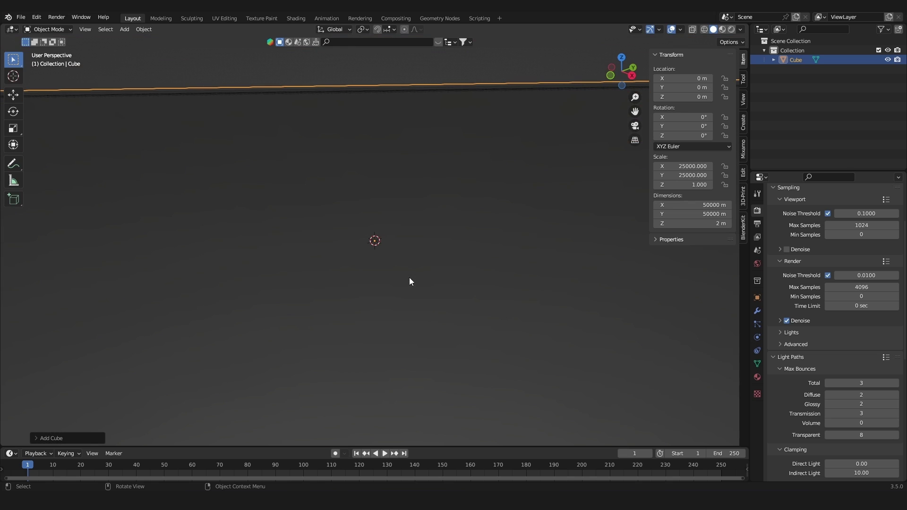
{"action": "scroll", "coordinate": [409, 281], "scroll_direction": "up", "scroll_amount": 5}
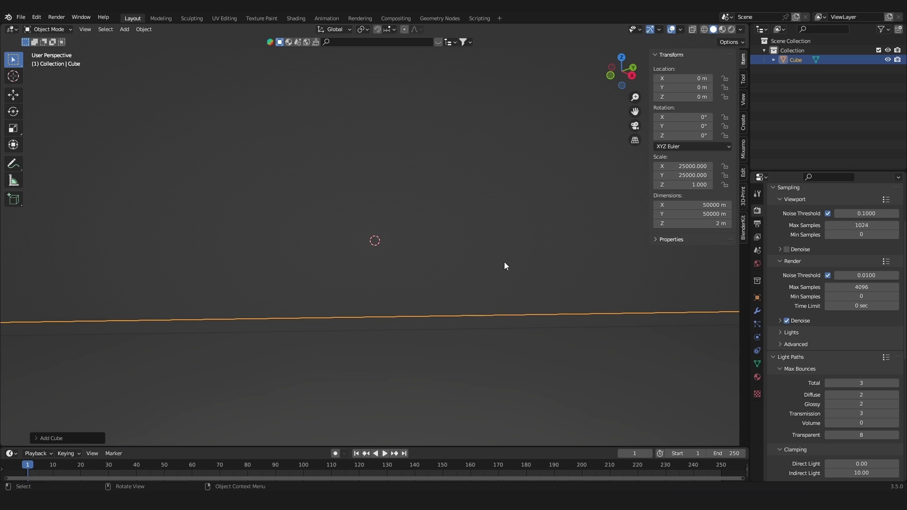
Increase the 3D viewport's clip end distance enough to display the whole 50000 m wide slab.
{"action": "left_click", "coordinate": [745, 99]}
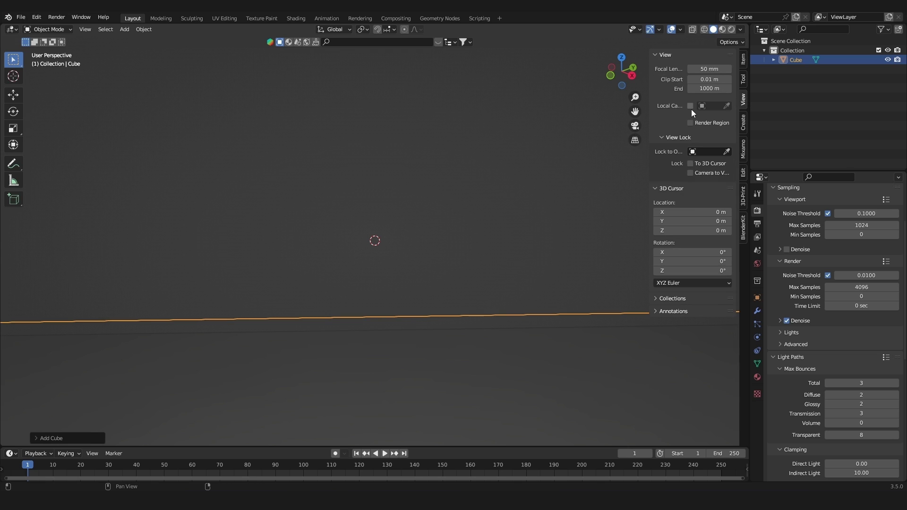
{"action": "left_click", "coordinate": [702, 88]}
{"action": "left_click", "coordinate": [701, 88]}
{"action": "type", "text": "0000"}
{"action": "key", "text": "Return"}
{"action": "scroll", "coordinate": [415, 250], "scroll_direction": "down", "scroll_amount": 8}
{"action": "middle_click_drag", "start_coordinate": [422, 248], "coordinate": [435, 234]}
{"action": "scroll", "coordinate": [435, 233], "scroll_direction": "up", "scroll_amount": 6}
Set the cube's Z dimension to 200 m to give the wide slab thickness.
{"action": "left_click", "coordinate": [744, 59]}
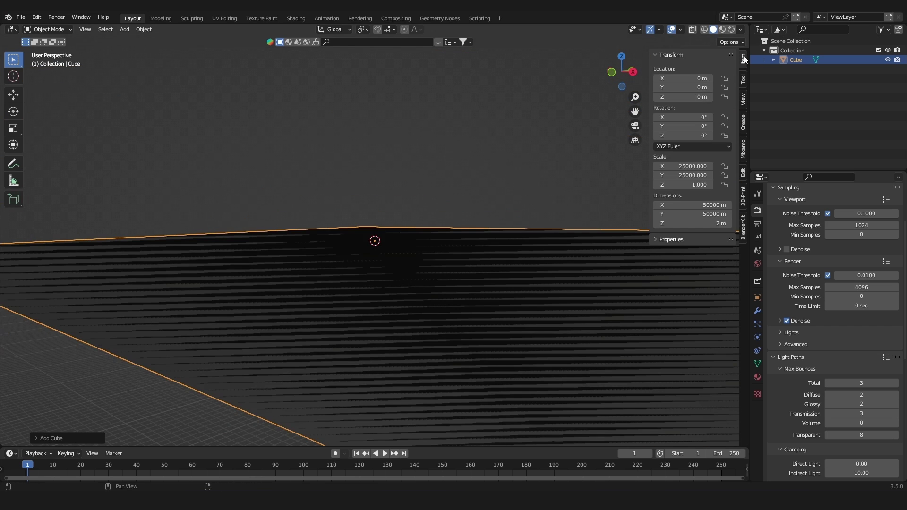
{"action": "scroll", "coordinate": [535, 252], "scroll_direction": "down", "scroll_amount": 2}
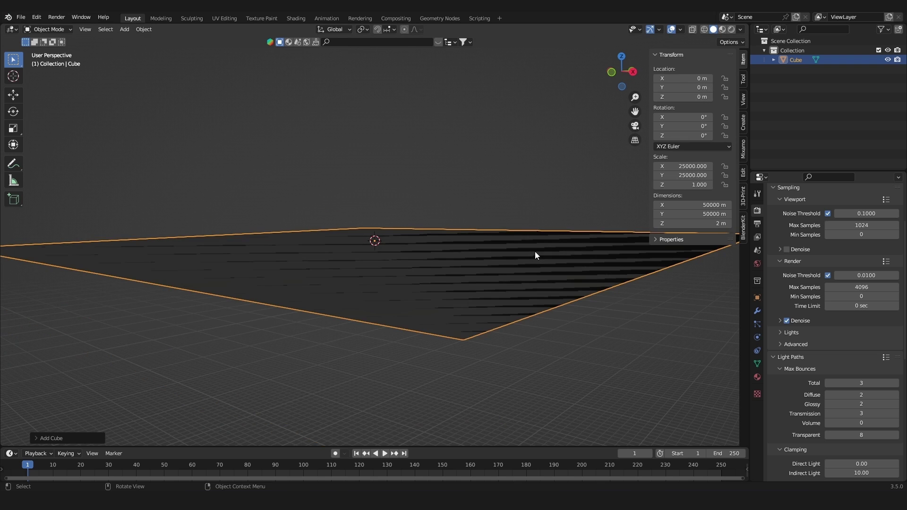
{"action": "middle_click_drag", "start_coordinate": [535, 252], "coordinate": [557, 257]}
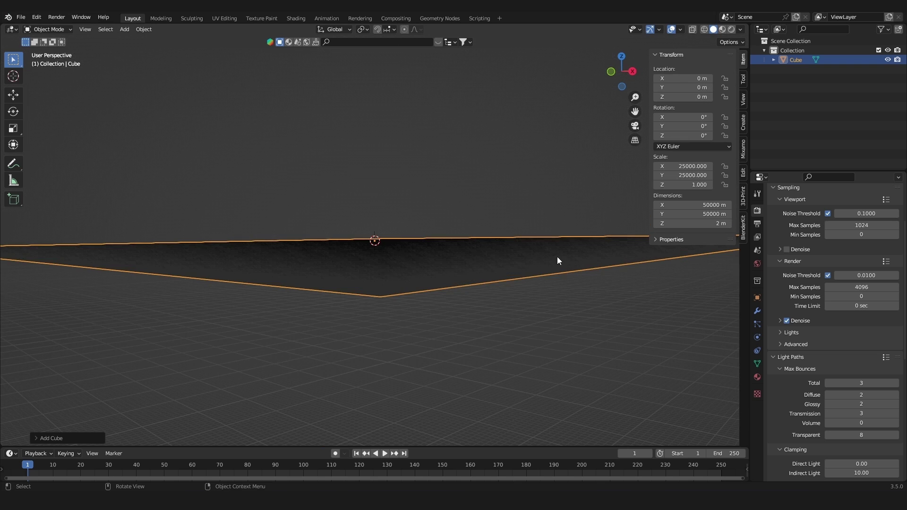
{"action": "middle_click_drag", "start_coordinate": [478, 286], "coordinate": [489, 277]}
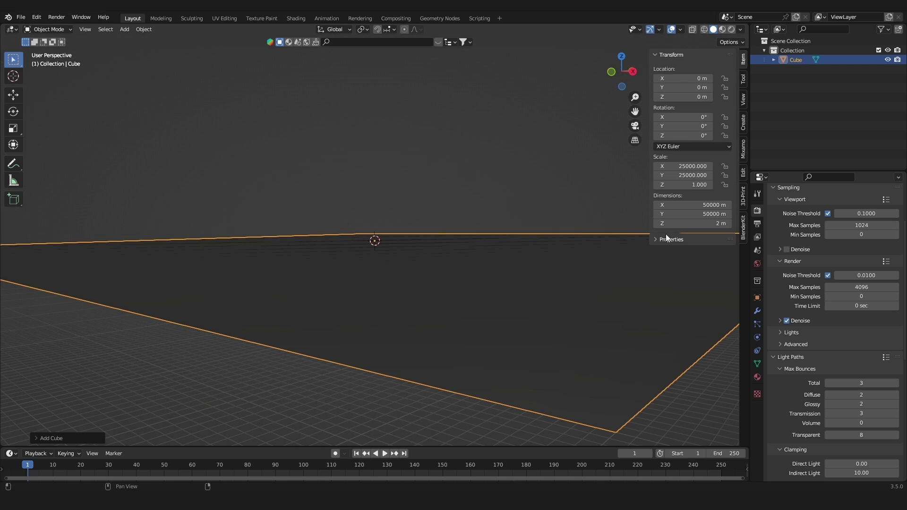
{"action": "left_click", "coordinate": [682, 224]}
{"action": "type", "text": "200"}
{"action": "key", "text": "Return"}
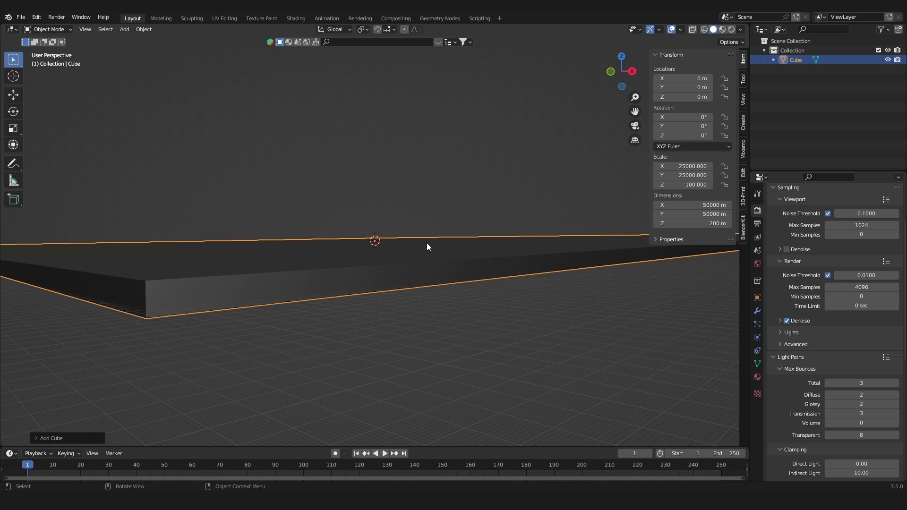
{"action": "middle_click_drag", "start_coordinate": [431, 244], "coordinate": [439, 245]}
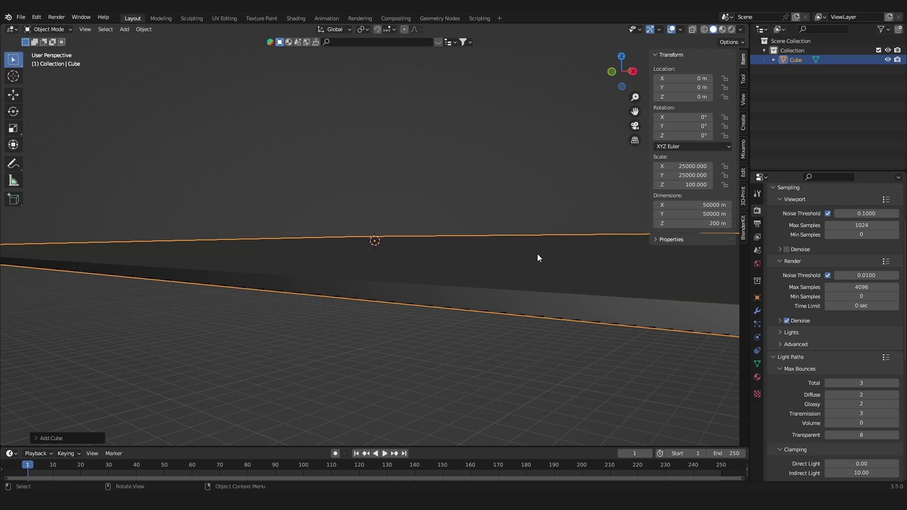
Raise the slab above the ground by setting its Z location to 700 m.
{"action": "left_click", "coordinate": [675, 97]}
{"action": "type", "text": "700"}
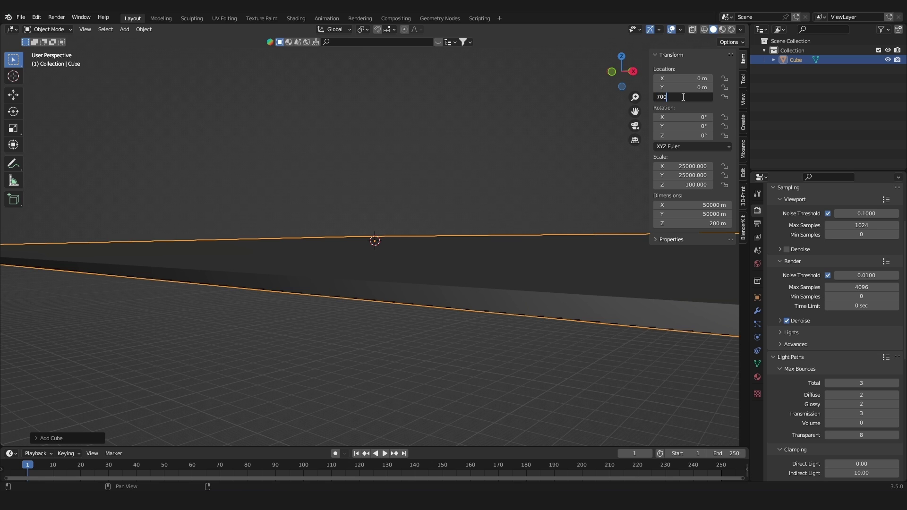
{"action": "key", "text": "Return"}
{"action": "middle_click_drag", "start_coordinate": [430, 215], "coordinate": [449, 220]}
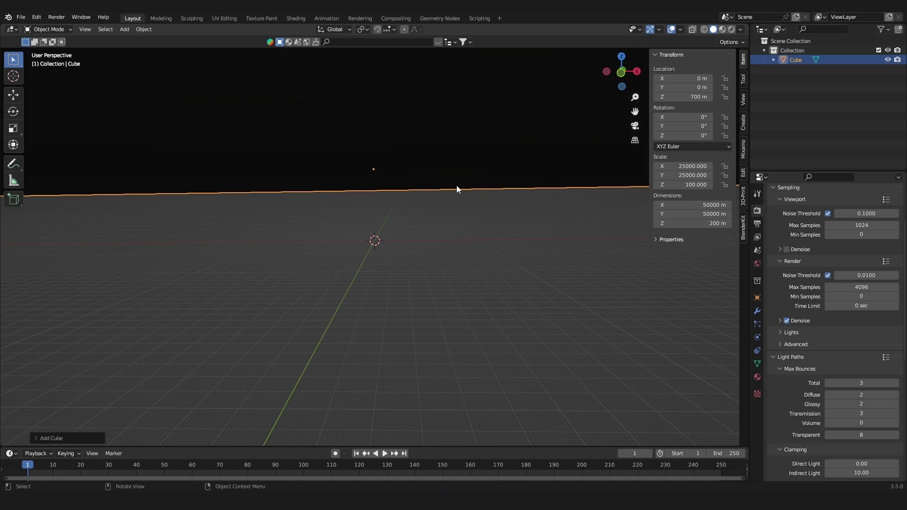
{"action": "middle_click_drag", "start_coordinate": [442, 187], "coordinate": [470, 200]}
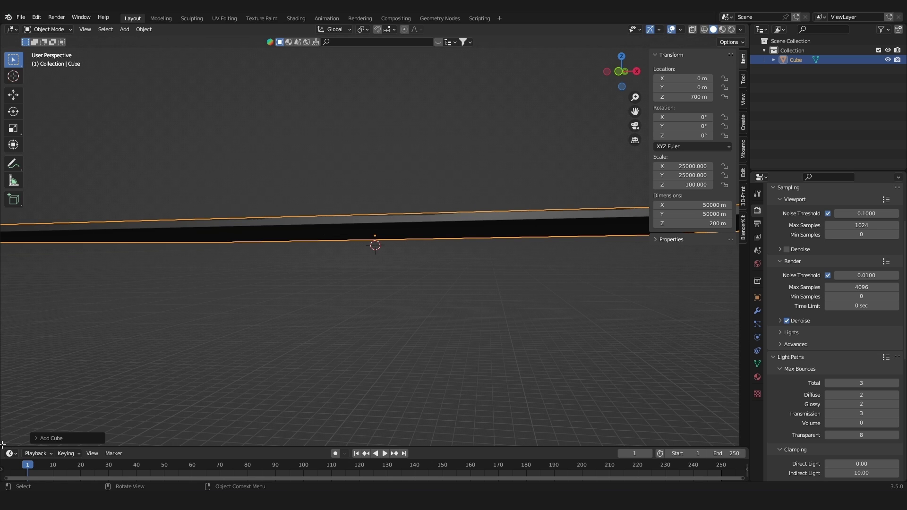
Split the 3D viewport horizontally, make the lower area a Shader Editor, and create a new material for the cube.
{"action": "left_click_drag", "start_coordinate": [2, 444], "coordinate": [8, 247]}
{"action": "left_click", "coordinate": [11, 252]}
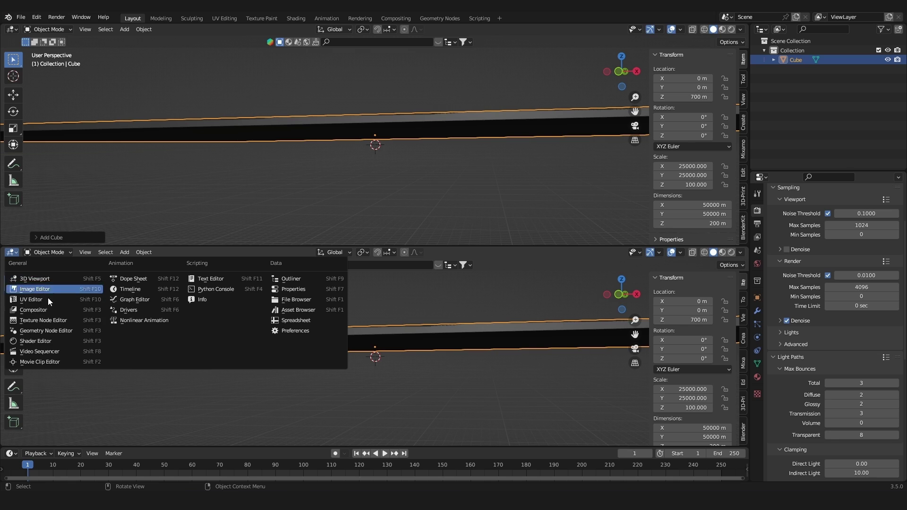
{"action": "left_click", "coordinate": [29, 341]}
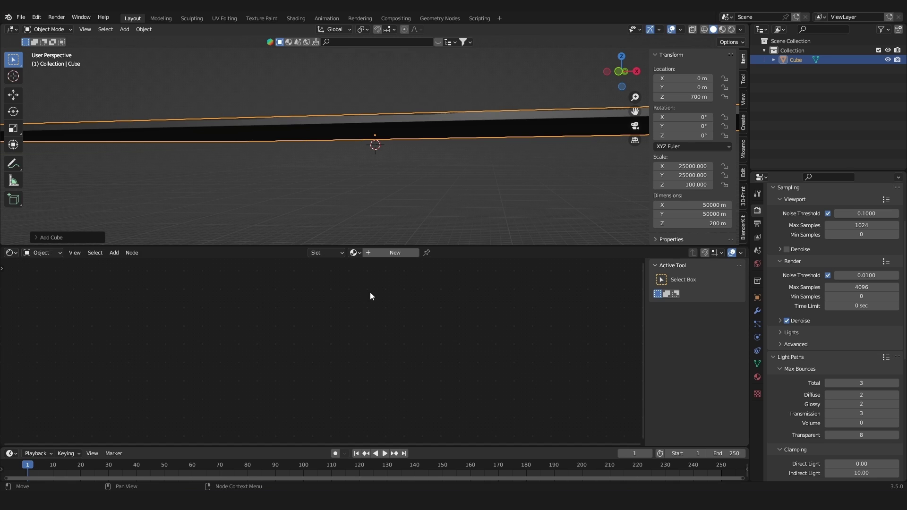
{"action": "left_click", "coordinate": [394, 255]}
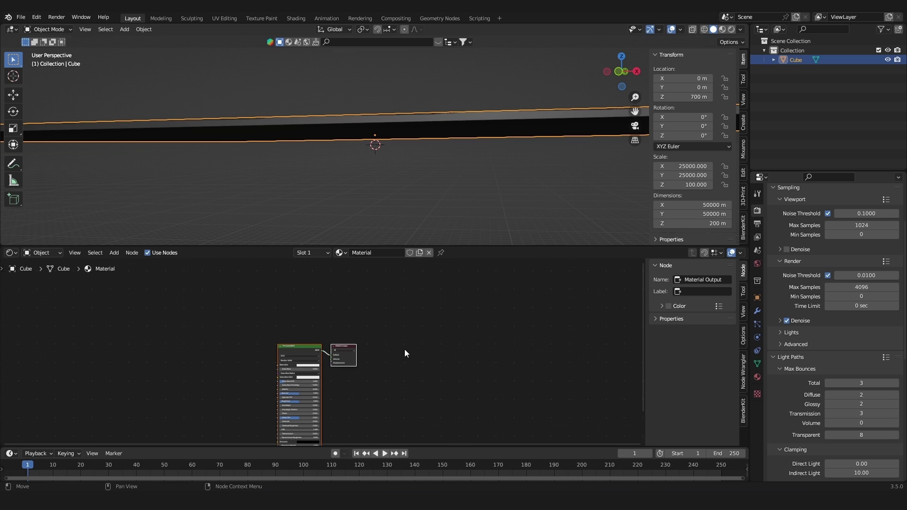
Delete the Principled BSDF node from the cube's material, leaving the Material Output node.
{"action": "mouse_move", "coordinate": [405, 350]}
{"action": "middle_mouse_down"}
{"action": "mouse_move", "coordinate": [425, 330]}
{"action": "mouse_move", "coordinate": [528, 306]}
{"action": "mouse_move", "coordinate": [470, 301]}
{"action": "mouse_move", "coordinate": [397, 340]}
{"action": "middle_mouse_up"}
{"action": "scroll", "coordinate": [519, 327], "scroll_direction": "up", "scroll_amount": 2}
{"action": "scroll", "coordinate": [475, 280], "scroll_direction": "up", "scroll_amount": 6}
{"action": "scroll", "coordinate": [397, 339], "scroll_direction": "up", "scroll_amount": 3}
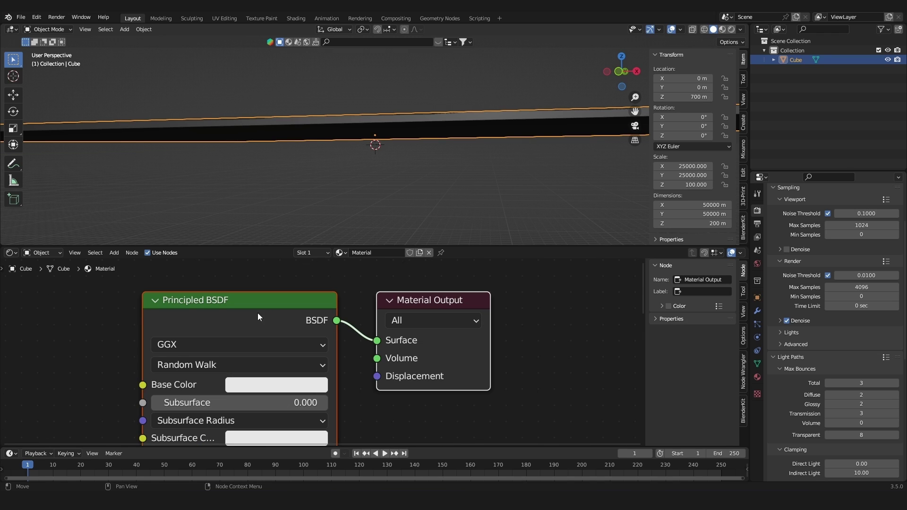
{"action": "left_click", "coordinate": [236, 308]}
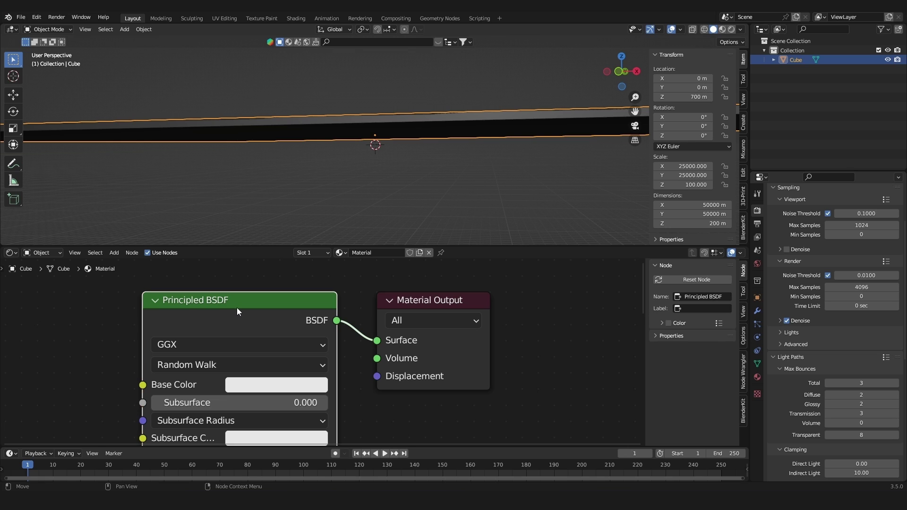
{"action": "key", "text": "Delete"}
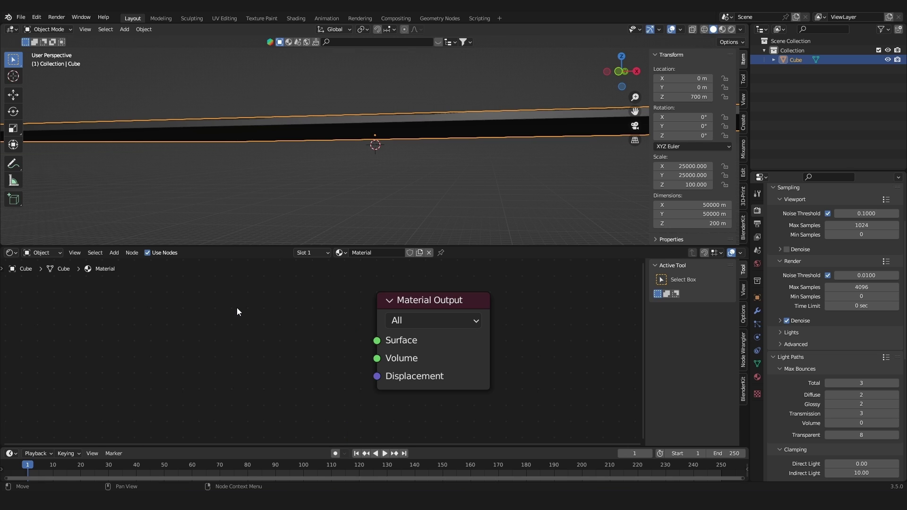
Add a Volume Scatter node to the material and place it to the left of the Material Output node.
{"action": "scroll", "coordinate": [237, 308], "scroll_direction": "down", "scroll_amount": 1}
{"action": "middle_click_drag", "start_coordinate": [269, 314], "coordinate": [375, 308]}
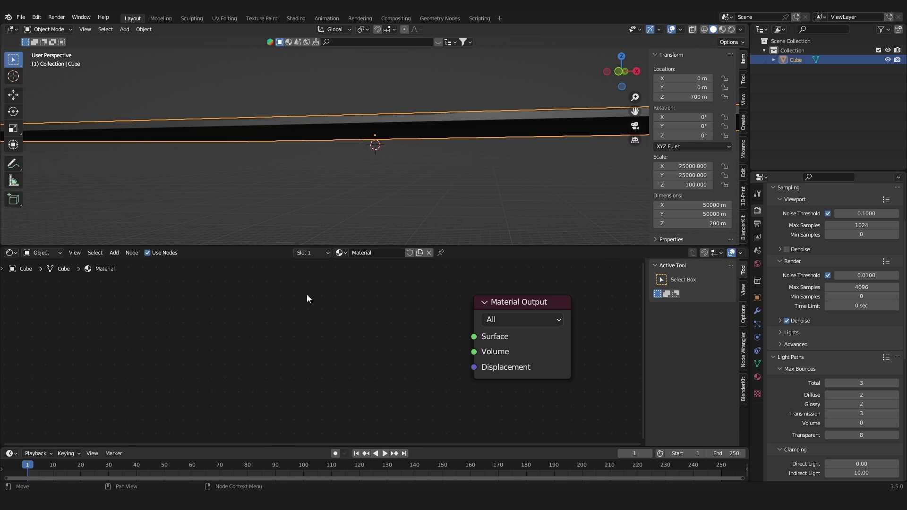
{"action": "key", "text": "shift+a"}
{"action": "left_click", "coordinate": [341, 302]}
{"action": "type", "text": "c"}
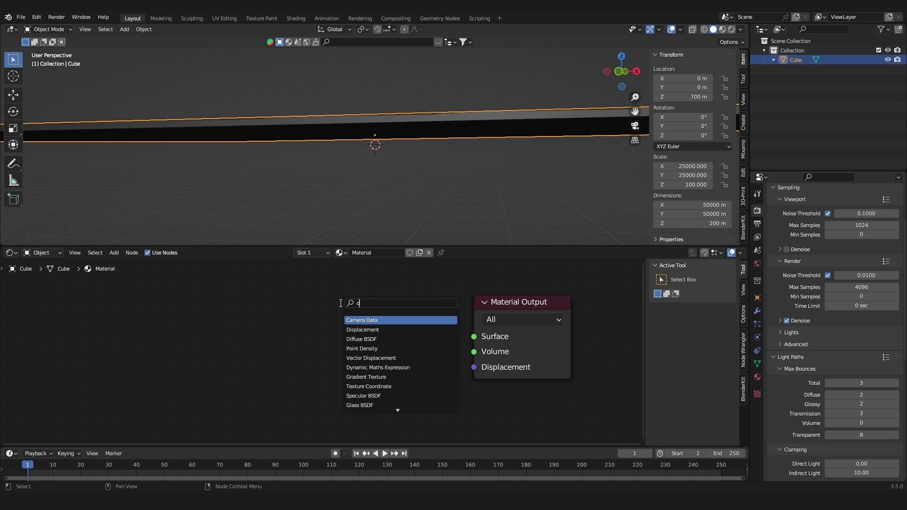
{"action": "key", "text": "BackSpace"}
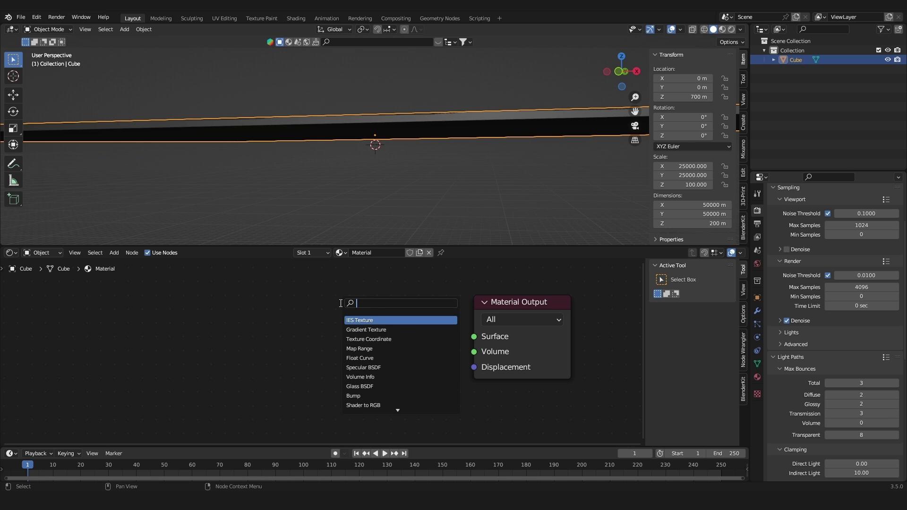
{"action": "type", "text": "scatt"}
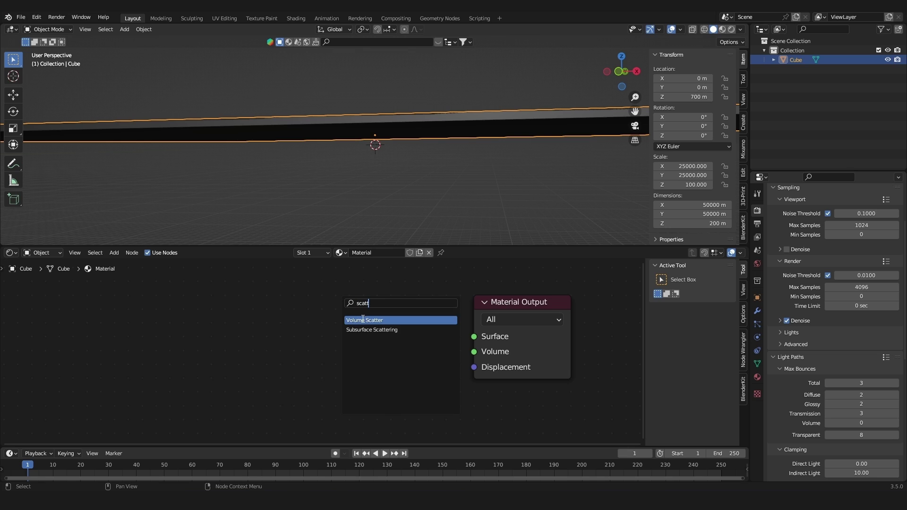
{"action": "left_click", "coordinate": [360, 320]}
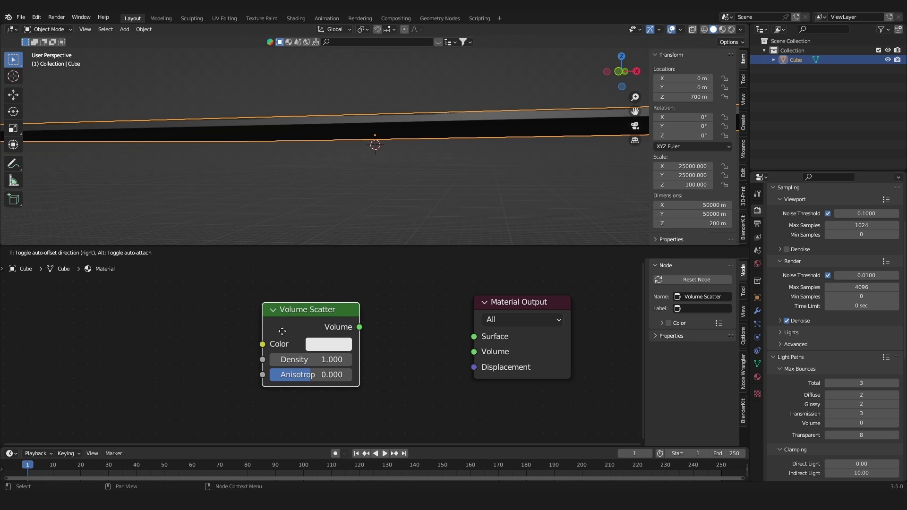
{"action": "left_click", "coordinate": [283, 331]}
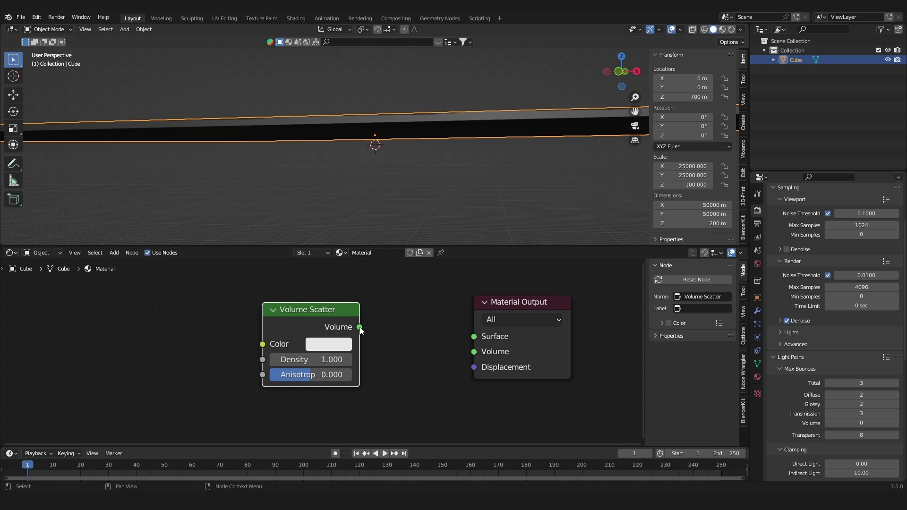
Connect the Volume Scatter node's Volume output to the Volume input of the Material Output node.
{"action": "left_click_drag", "start_coordinate": [360, 328], "coordinate": [473, 353]}
{"action": "middle_click_drag", "start_coordinate": [415, 115], "coordinate": [439, 130]}
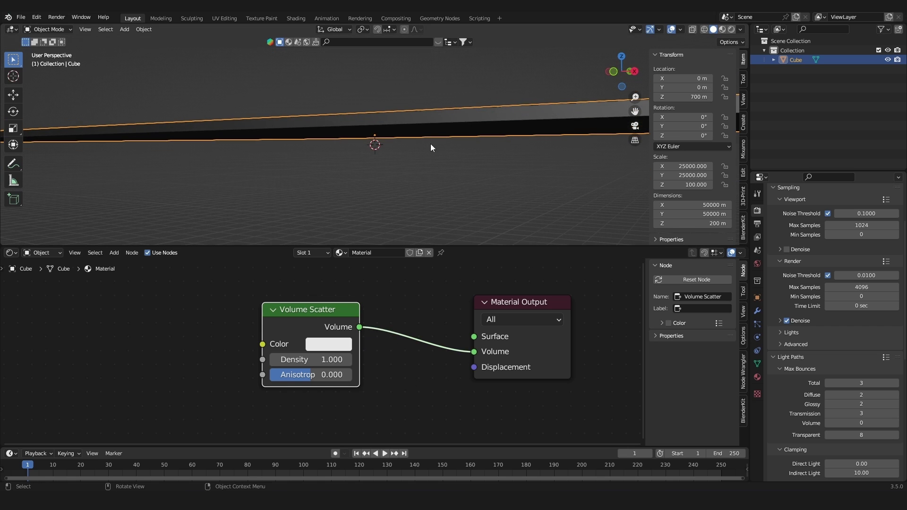
{"action": "scroll", "coordinate": [419, 145], "scroll_direction": "down", "scroll_amount": 1}
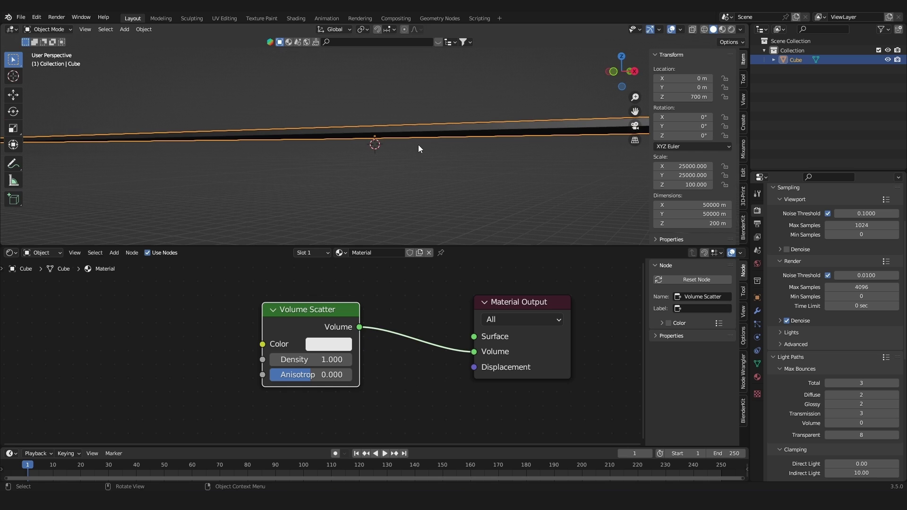
{"action": "scroll", "coordinate": [813, 251], "scroll_direction": "up", "scroll_amount": 5}
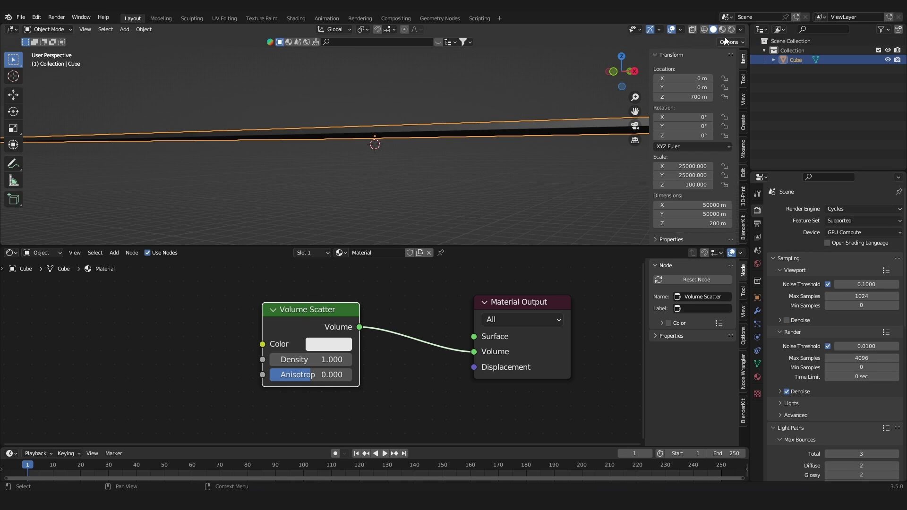
Make sure the render engine is set to Cycles and switch the 3D viewport to rendered shading.
{"action": "left_click", "coordinate": [841, 209]}
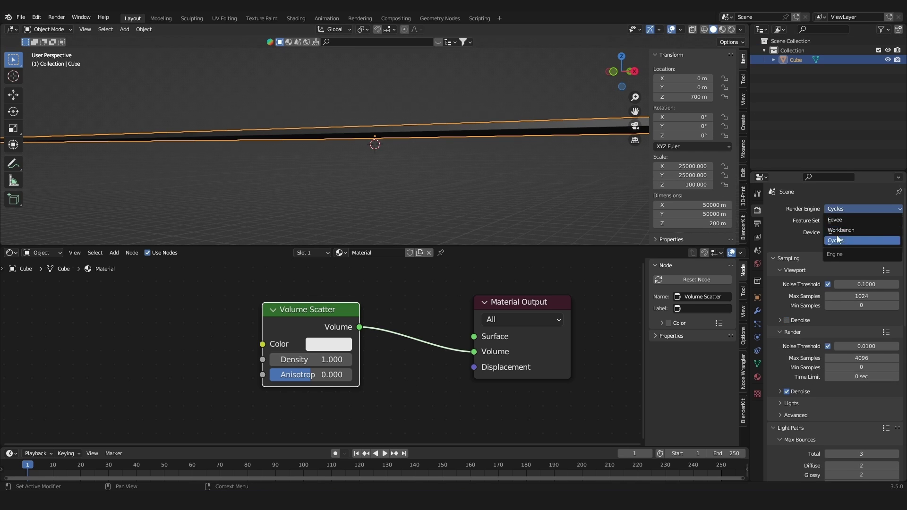
{"action": "left_click", "coordinate": [846, 241]}
{"action": "left_click", "coordinate": [839, 211]}
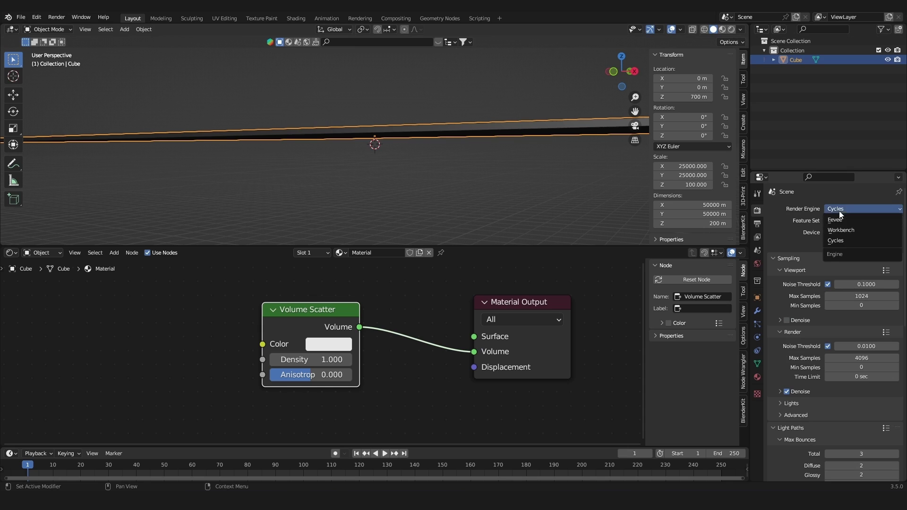
{"action": "left_click", "coordinate": [841, 219]}
{"action": "left_click", "coordinate": [842, 211]}
{"action": "left_click", "coordinate": [844, 237]}
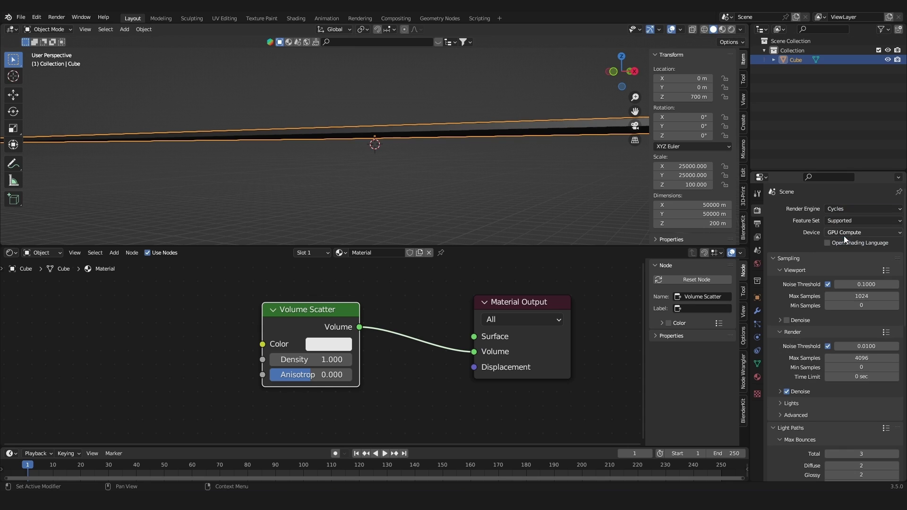
{"action": "left_click", "coordinate": [732, 31]}
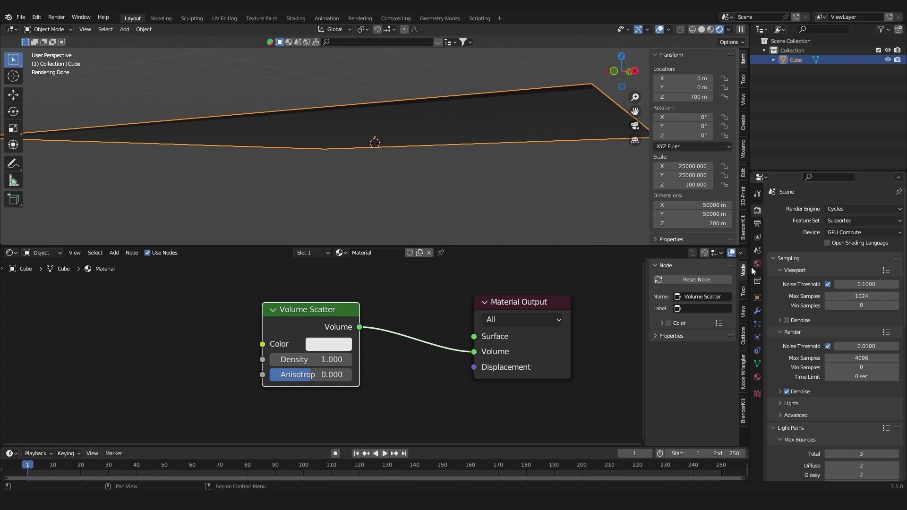
{"action": "middle_click_drag", "start_coordinate": [471, 169], "coordinate": [445, 179]}
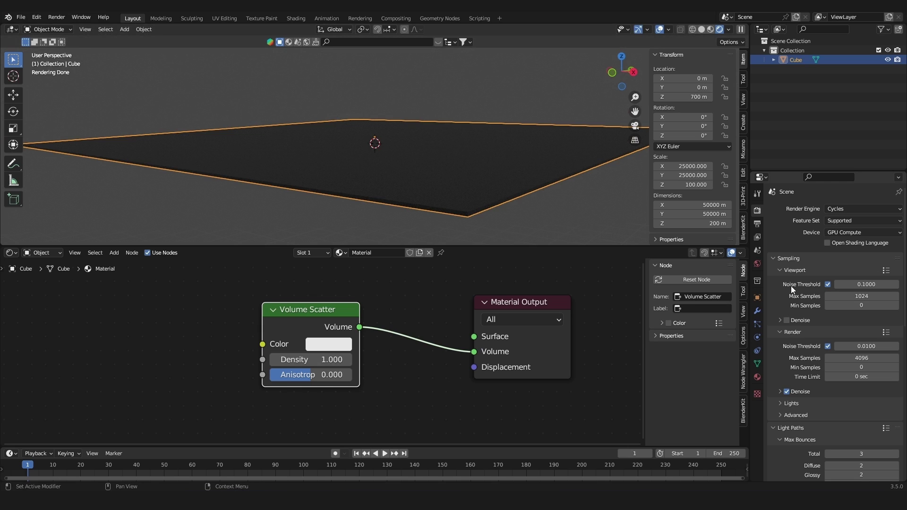
Assign a Sky Texture to the world background's color.
{"action": "left_click", "coordinate": [758, 263]}
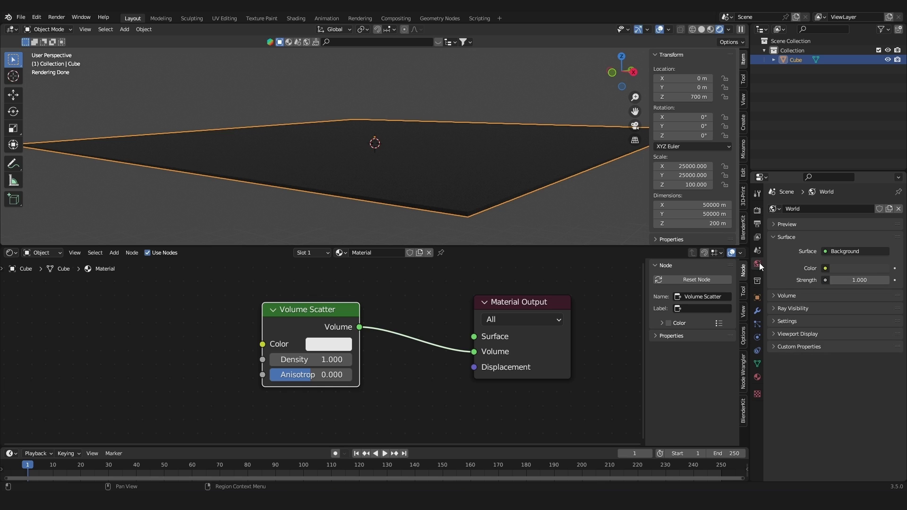
{"action": "left_click", "coordinate": [826, 269]}
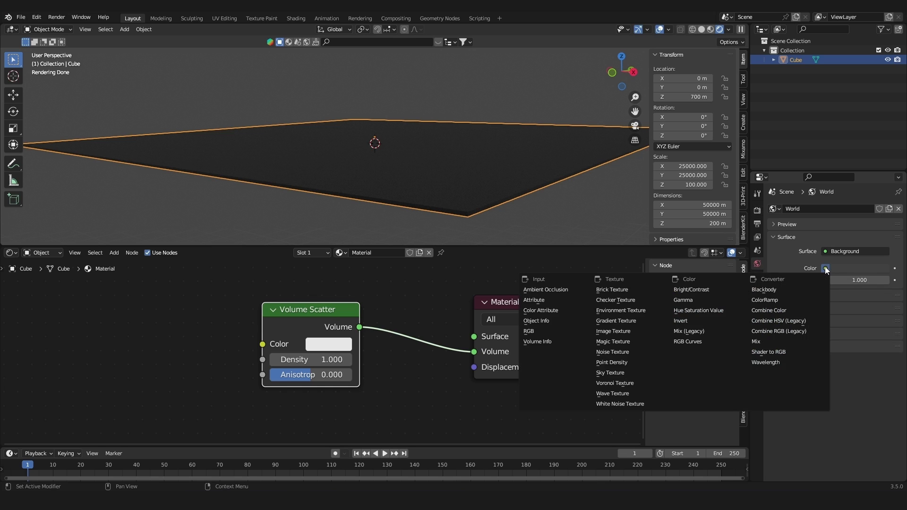
{"action": "left_click", "coordinate": [613, 369]}
{"action": "middle_click_drag", "start_coordinate": [439, 120], "coordinate": [468, 118]}
{"action": "scroll", "coordinate": [445, 120], "scroll_direction": "down", "scroll_amount": 3}
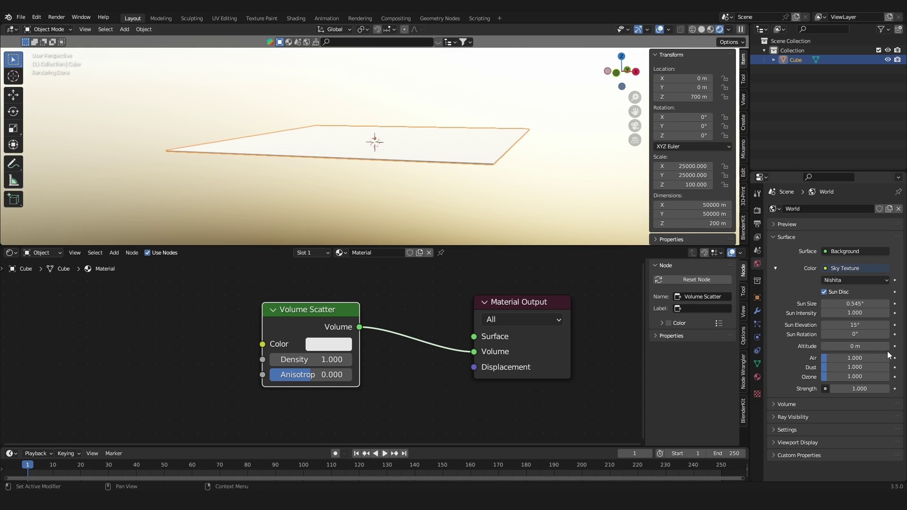
Lower the Sky Texture's sun elevation to about -0.1° so the sun sits at the horizon.
{"action": "left_click_drag", "start_coordinate": [856, 325], "coordinate": [807, 325]}
{"action": "mouse_move", "coordinate": [557, 191]}
{"action": "middle_mouse_down"}
{"action": "mouse_move", "coordinate": [587, 182]}
{"action": "mouse_move", "coordinate": [559, 194]}
{"action": "middle_mouse_up"}
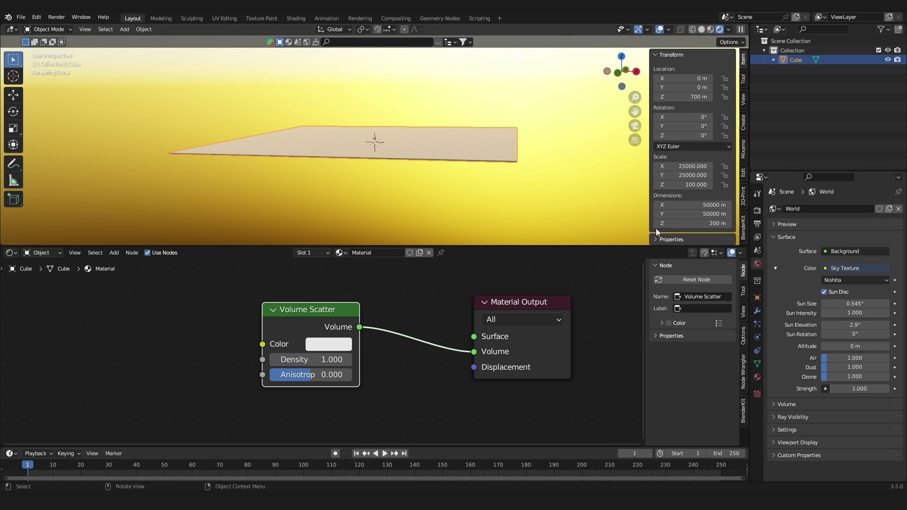
{"action": "left_click_drag", "start_coordinate": [855, 325], "coordinate": [845, 326]}
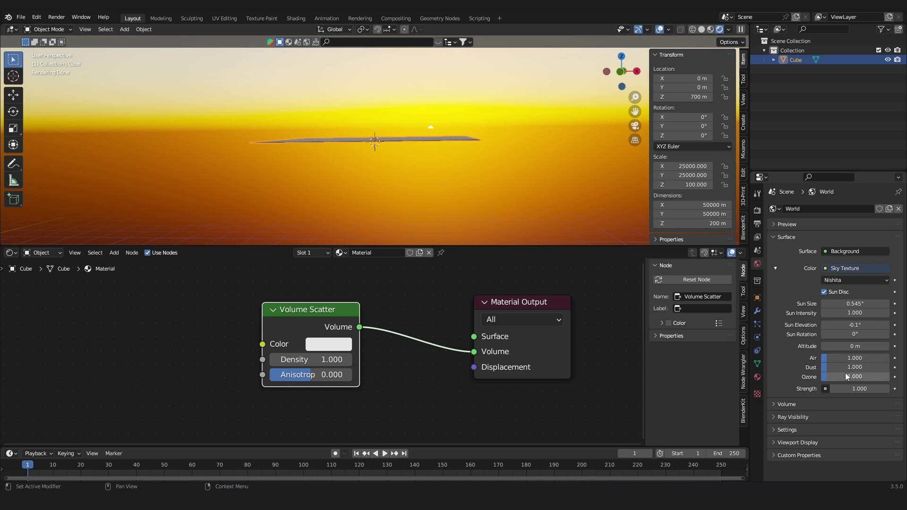
Raise the Sky Texture's ozone to about 5.014.
{"action": "left_click_drag", "start_coordinate": [847, 377], "coordinate": [875, 376]}
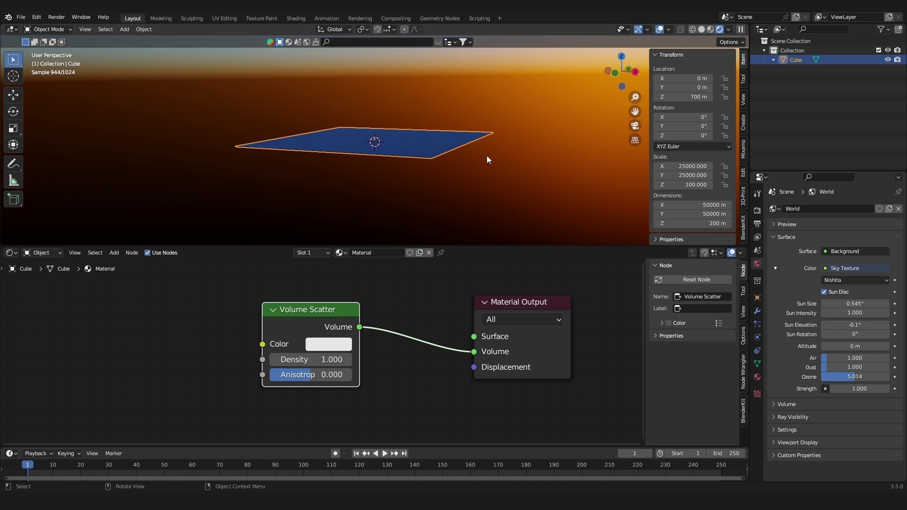
{"action": "scroll", "coordinate": [487, 155], "scroll_direction": "up", "scroll_amount": 3}
{"action": "middle_click_drag", "start_coordinate": [486, 155], "coordinate": [500, 154]}
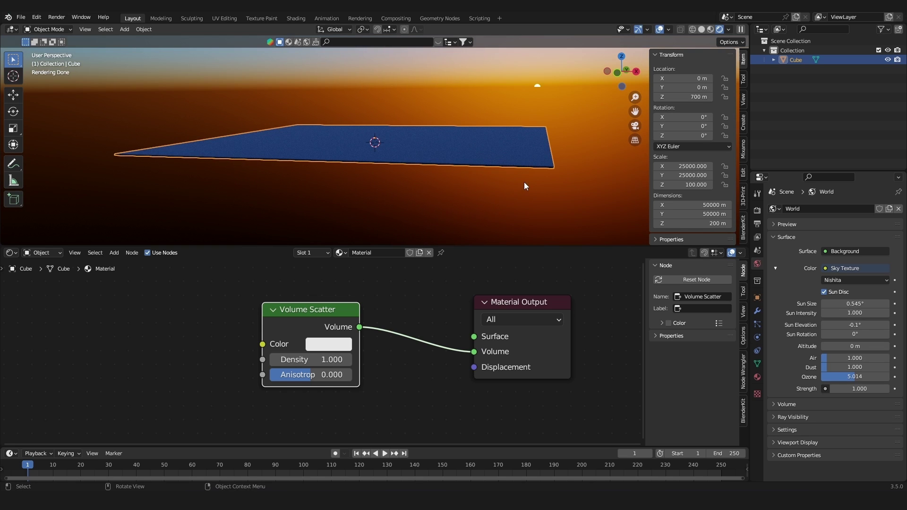
{"action": "scroll", "coordinate": [492, 153], "scroll_direction": "up", "scroll_amount": 3}
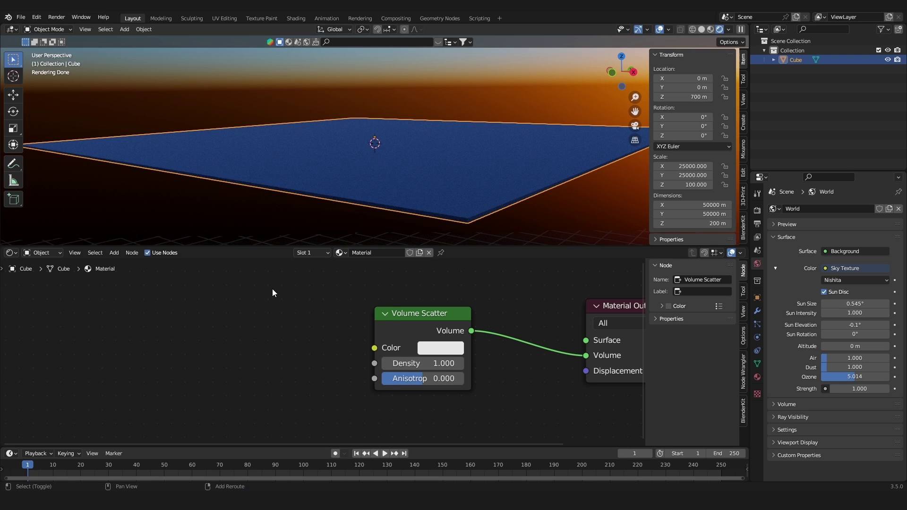
Add a Noise Texture node to the cube's material and place it to the left of the Volume Scatter node.
{"action": "key", "text": "shift+a"}
{"action": "type", "text": "noi"}
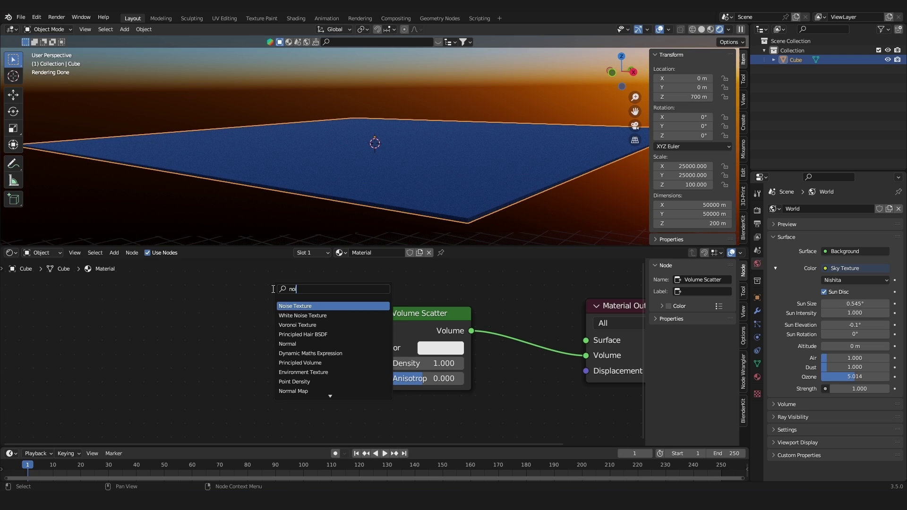
{"action": "key", "text": "Return"}
{"action": "left_click", "coordinate": [167, 323]}
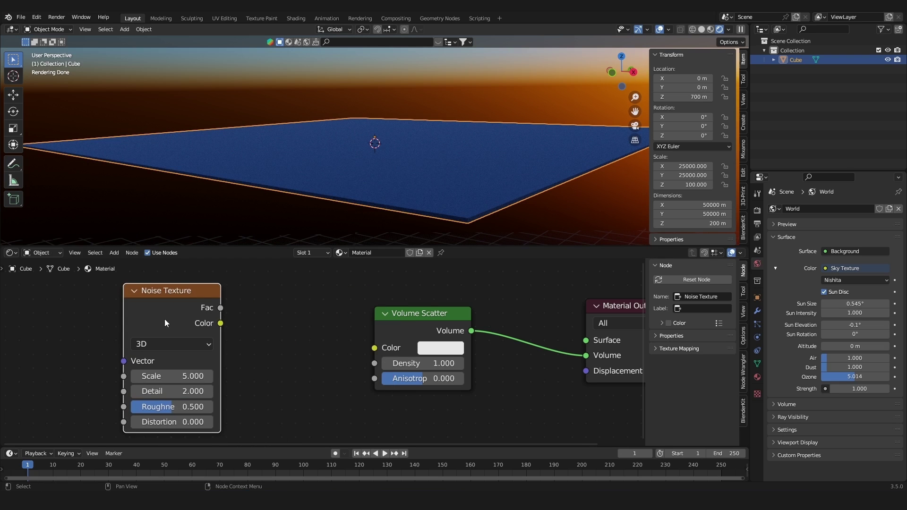
Connect the Noise Texture's Fac output to the Volume Scatter node's Color input.
{"action": "scroll", "coordinate": [449, 324], "scroll_direction": "down", "scroll_amount": 2}
{"action": "scroll", "coordinate": [311, 352], "scroll_direction": "up", "scroll_amount": 1}
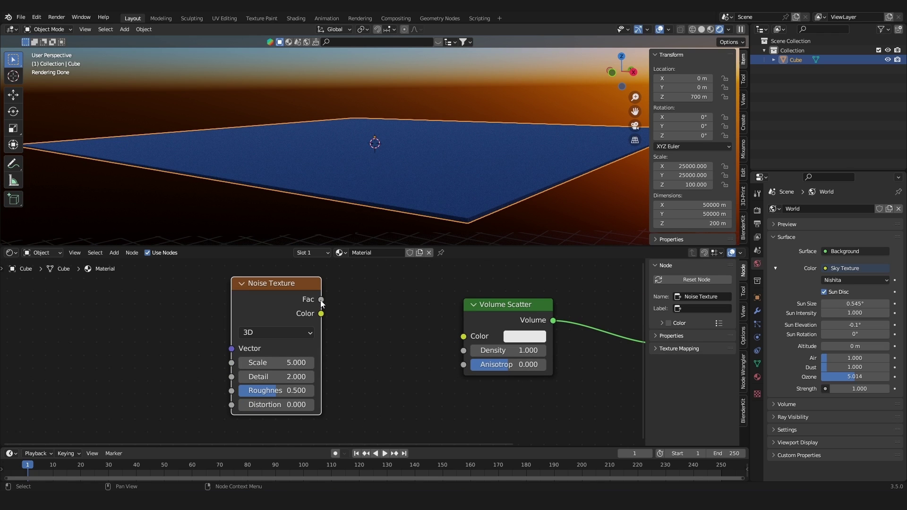
{"action": "left_click_drag", "start_coordinate": [321, 300], "coordinate": [463, 334]}
{"action": "mouse_move", "coordinate": [463, 183]}
{"action": "middle_mouse_down"}
{"action": "mouse_move", "coordinate": [464, 199]}
{"action": "mouse_move", "coordinate": [466, 167]}
{"action": "middle_mouse_up"}
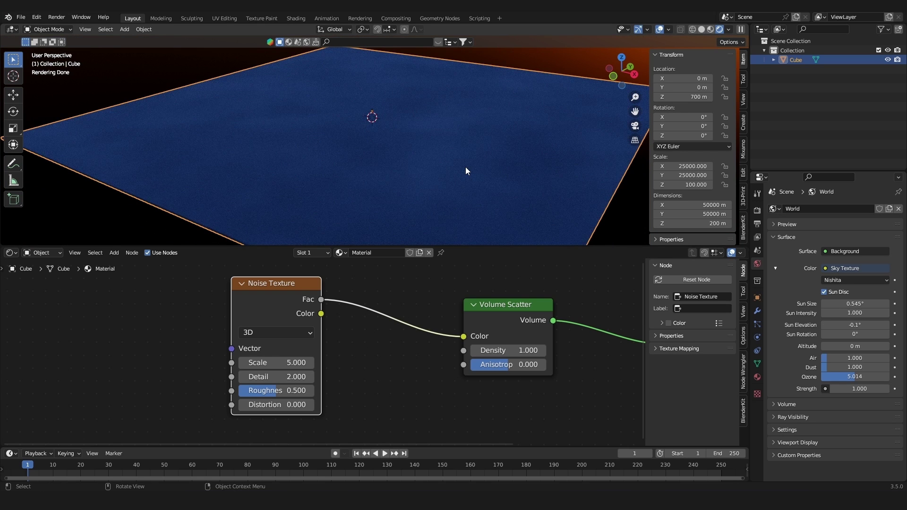
{"action": "scroll", "coordinate": [376, 300], "scroll_direction": "down", "scroll_amount": 3}
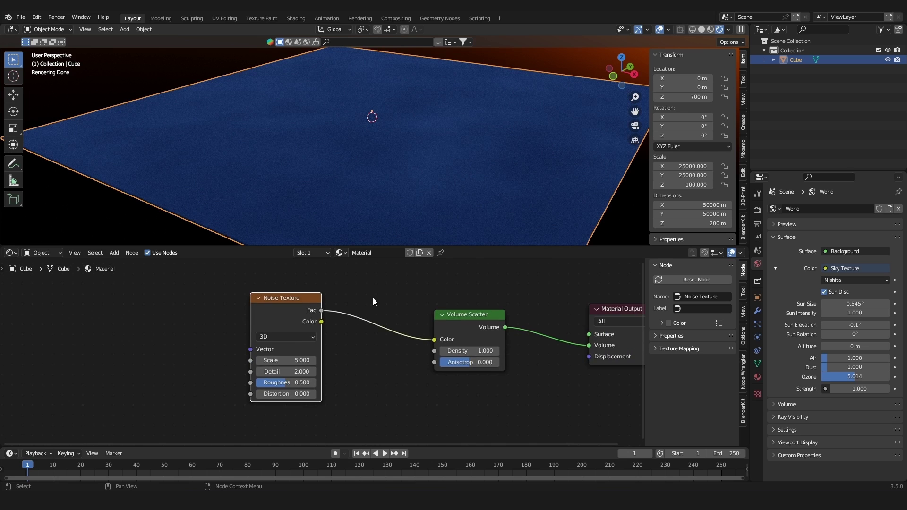
{"action": "middle_click_drag", "start_coordinate": [373, 297], "coordinate": [402, 301]}
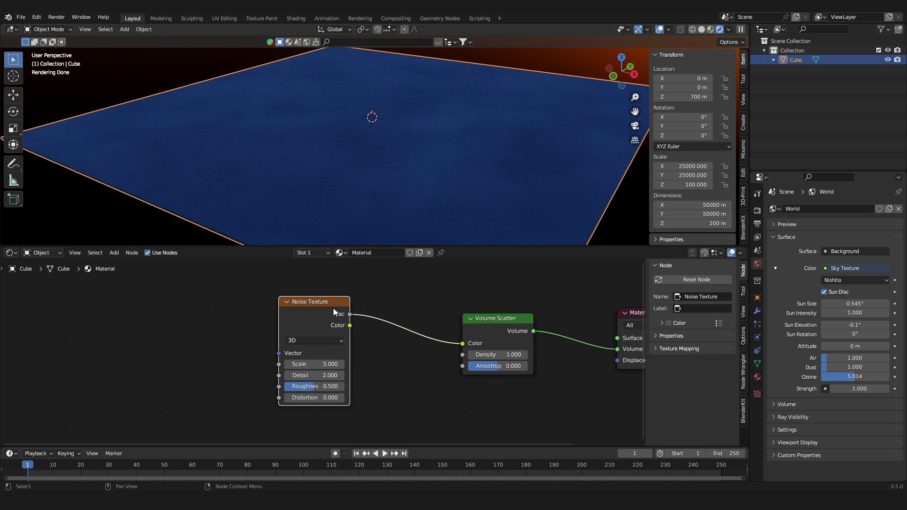
Move the Noise Texture farther left and insert a ColorRamp node on its link to the Volume Scatter node.
{"action": "left_click_drag", "start_coordinate": [333, 308], "coordinate": [227, 310]}
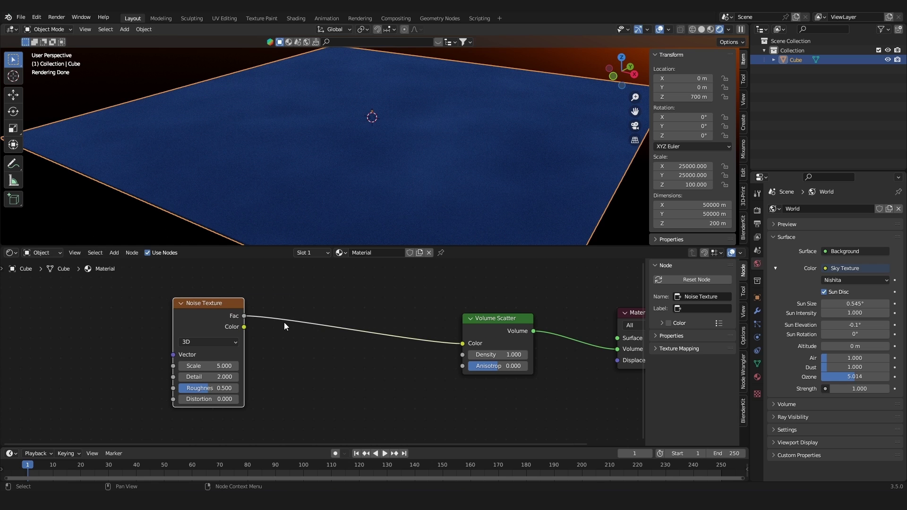
{"action": "key", "text": "shift+a"}
{"action": "type", "text": "c"}
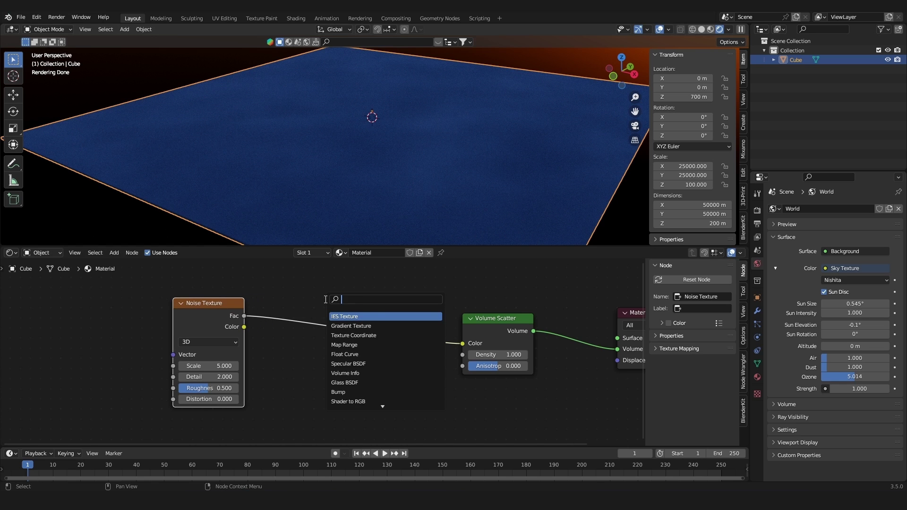
{"action": "type", "text": "ol"}
{"action": "key", "text": "Return"}
{"action": "left_click", "coordinate": [338, 310]}
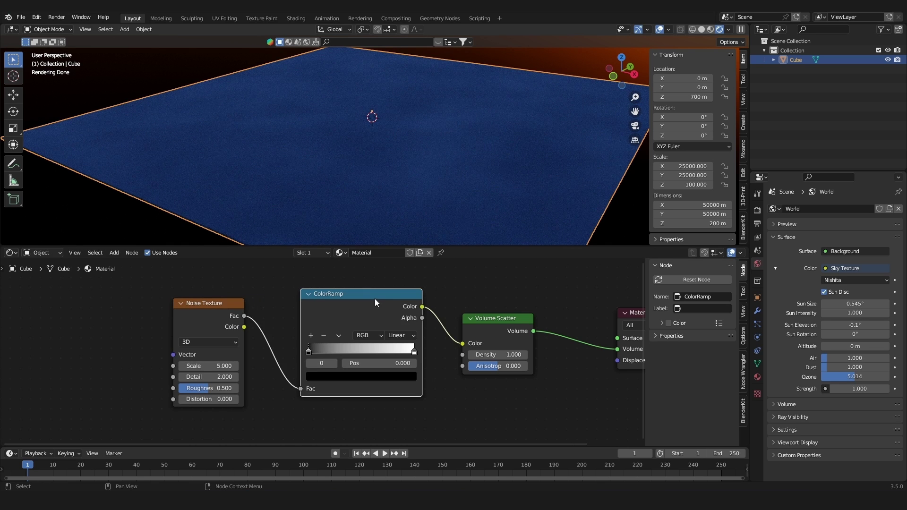
Set the ColorRamp's interpolation to Constant and move its white stop to position 0.550.
{"action": "scroll", "coordinate": [399, 353], "scroll_direction": "up", "scroll_amount": 1}
{"action": "scroll", "coordinate": [399, 354], "scroll_direction": "up", "scroll_amount": 1}
{"action": "left_click", "coordinate": [429, 330]}
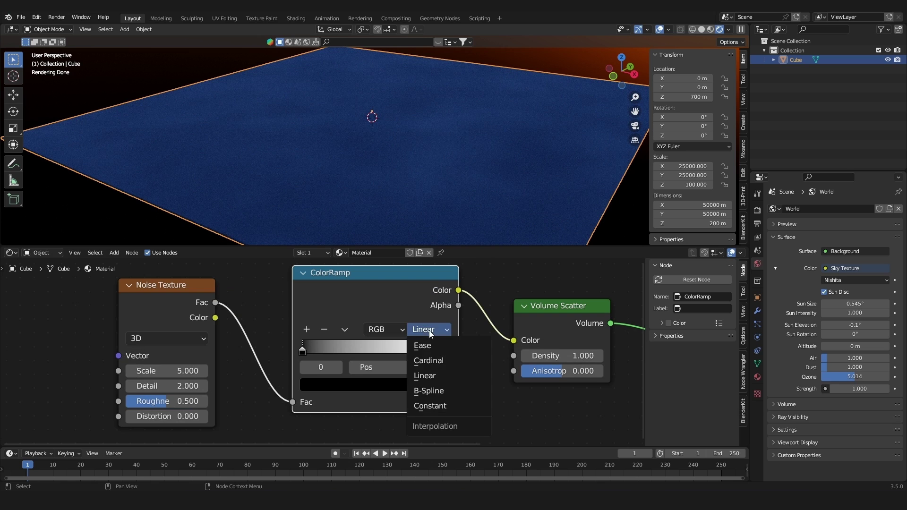
{"action": "left_click", "coordinate": [439, 406]}
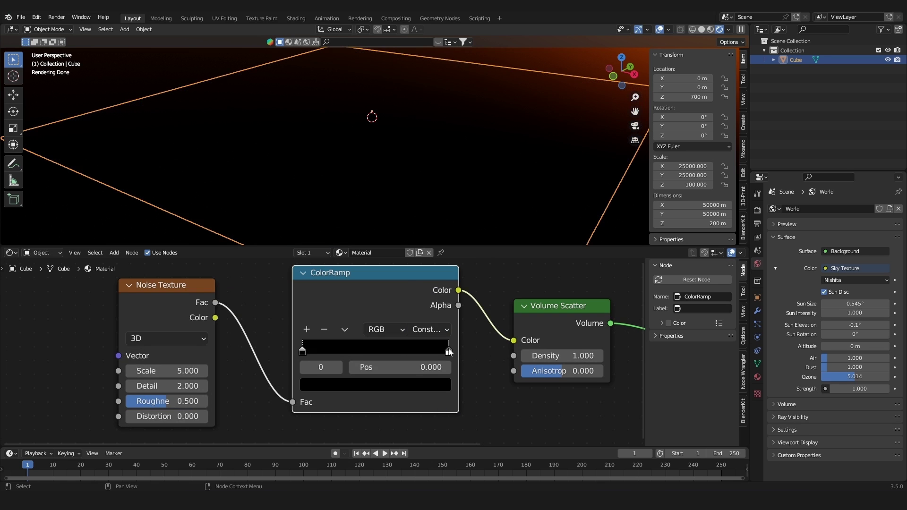
{"action": "left_click_drag", "start_coordinate": [449, 352], "coordinate": [383, 350]}
{"action": "middle_click_drag", "start_coordinate": [435, 171], "coordinate": [455, 166]}
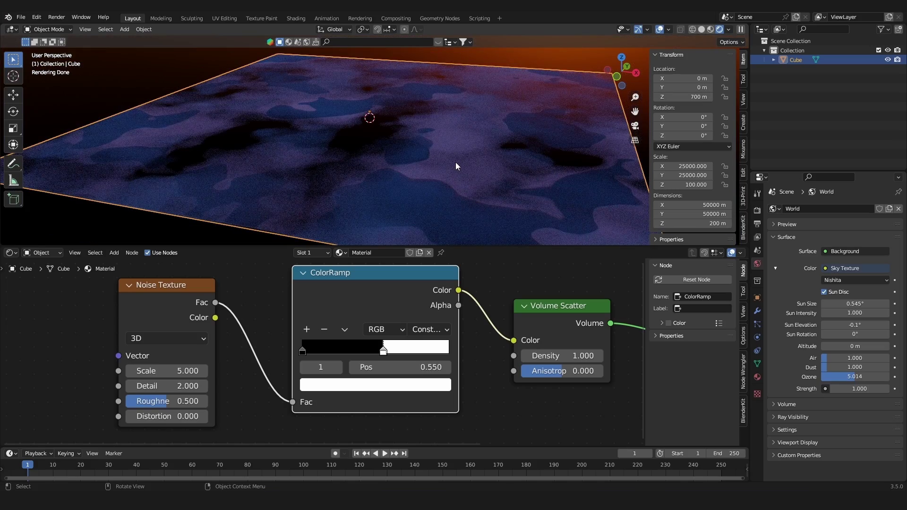
{"action": "middle_click_drag", "start_coordinate": [456, 163], "coordinate": [461, 162]}
{"action": "scroll", "coordinate": [452, 356], "scroll_direction": "down", "scroll_amount": 1}
Set the Noise Texture's Detail to 15.
{"action": "middle_click_drag", "start_coordinate": [453, 357], "coordinate": [618, 339]}
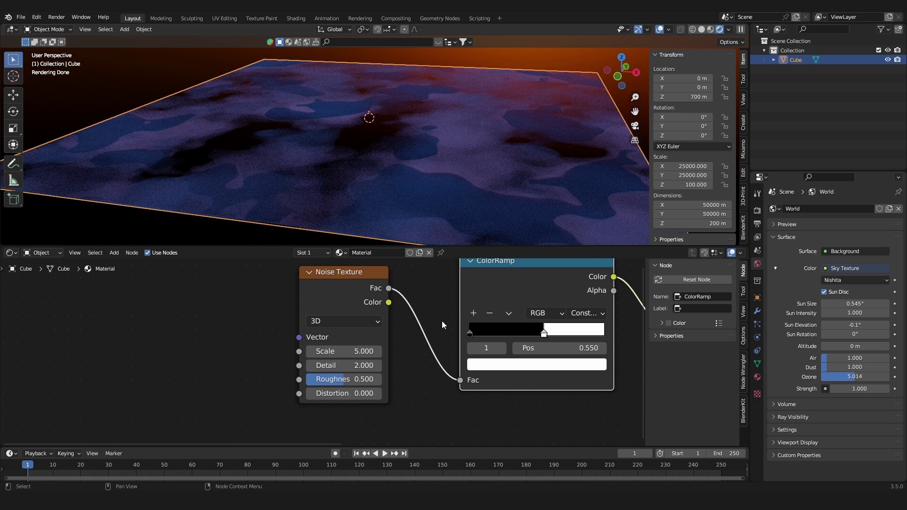
{"action": "middle_click_drag", "start_coordinate": [470, 132], "coordinate": [464, 144]}
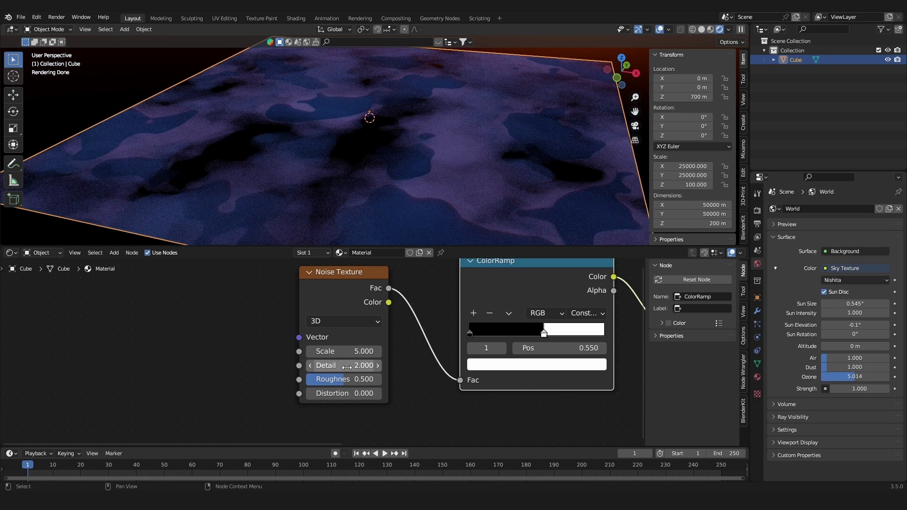
{"action": "middle_click_drag", "start_coordinate": [330, 365], "coordinate": [311, 375]}
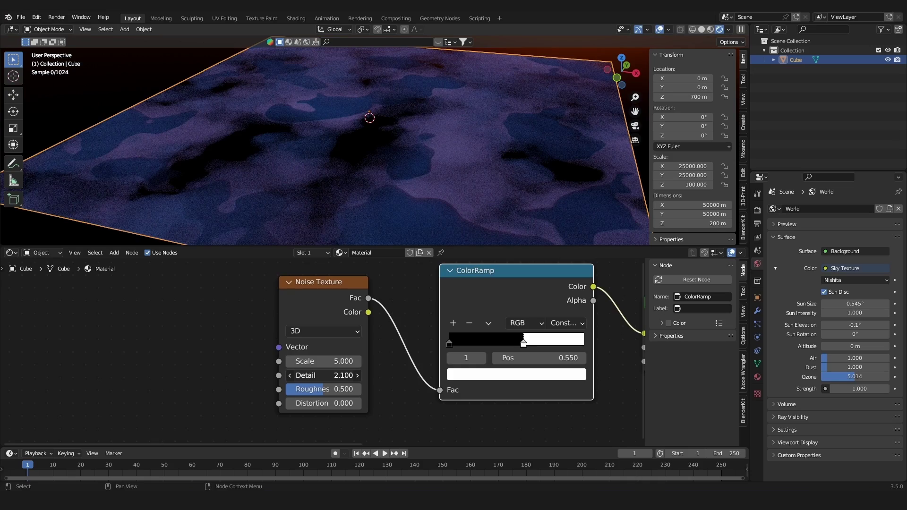
{"action": "left_click_drag", "start_coordinate": [305, 377], "coordinate": [340, 377]}
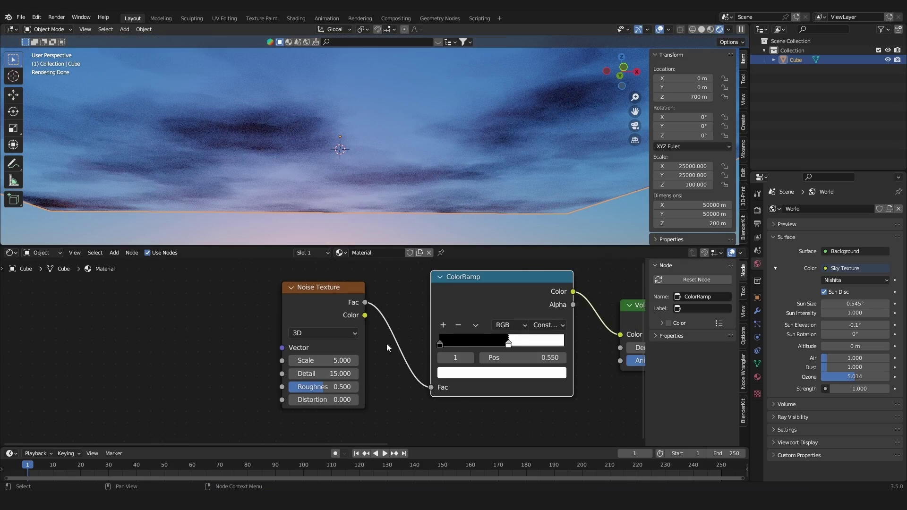
Raise the Noise Texture's Roughness to about 0.625.
{"action": "mouse_move", "coordinate": [326, 387]}
{"action": "left_mouse_down"}
{"action": "mouse_move", "coordinate": [347, 387]}
{"action": "mouse_move", "coordinate": [332, 387]}
{"action": "left_mouse_up"}
{"action": "mouse_move", "coordinate": [478, 191]}
{"action": "middle_mouse_down"}
{"action": "mouse_move", "coordinate": [481, 205]}
{"action": "mouse_move", "coordinate": [461, 197]}
{"action": "mouse_move", "coordinate": [467, 180]}
{"action": "middle_mouse_up"}
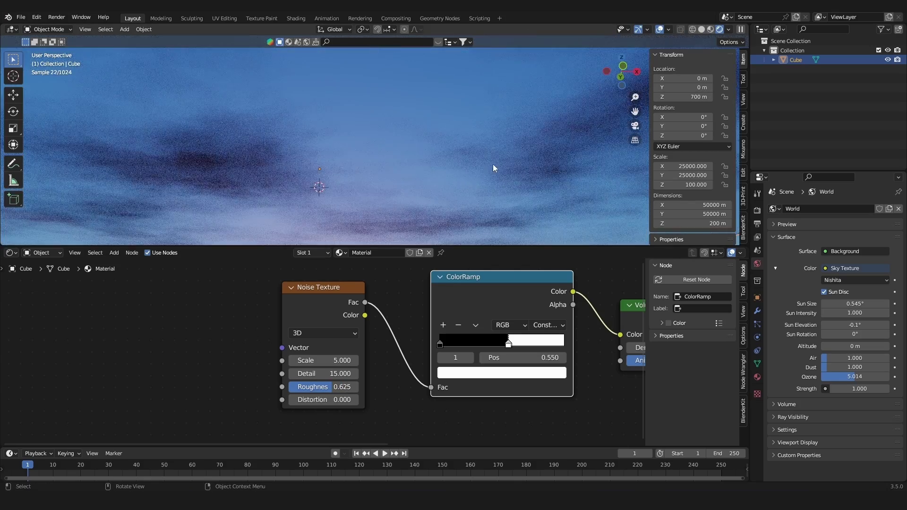
{"action": "middle_click_drag", "start_coordinate": [453, 124], "coordinate": [473, 135]}
Select the Noise Texture node in the material's node tree.
{"action": "left_click", "coordinate": [324, 298]}
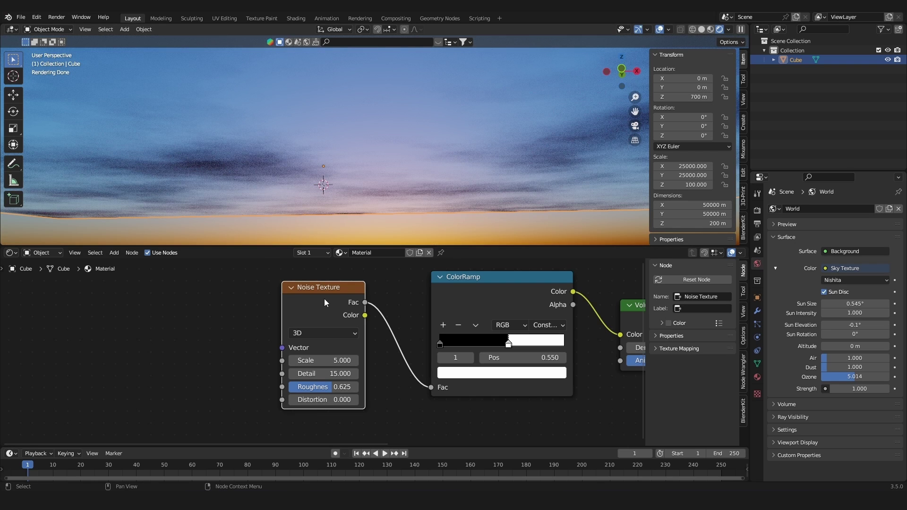
{"action": "scroll", "coordinate": [345, 300], "scroll_direction": "down", "scroll_amount": 2}
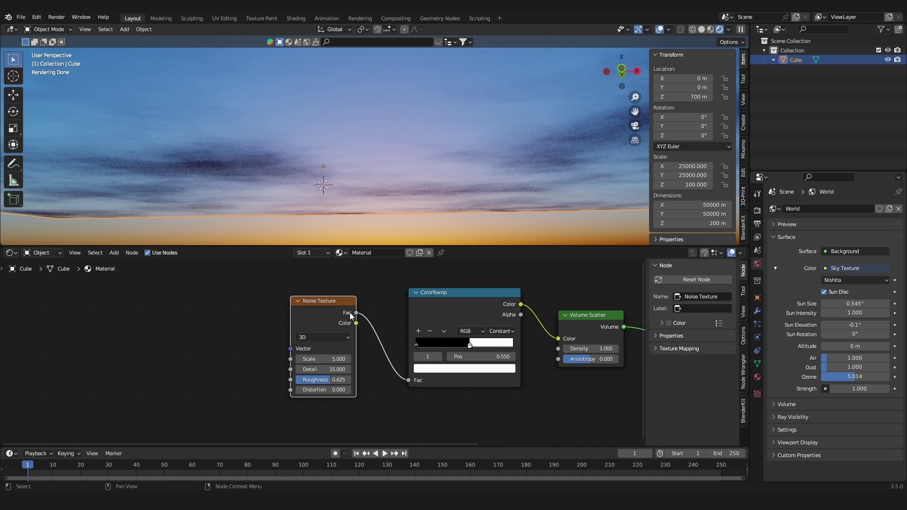
{"action": "scroll", "coordinate": [350, 313], "scroll_direction": "left", "scroll_amount": 2, "text": "ctrl"}
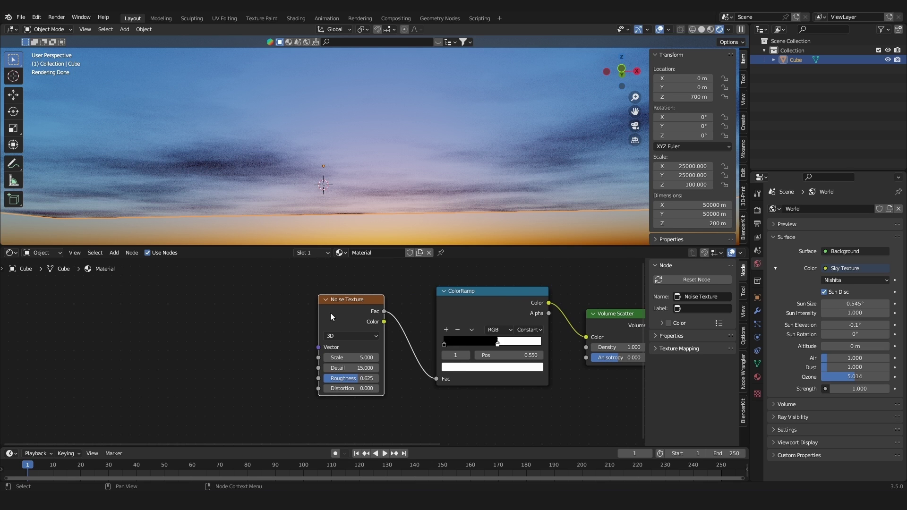
Search the add-ons in the preferences for "node" to check whether Node Wrangler is enabled.
{"action": "left_click", "coordinate": [37, 17]}
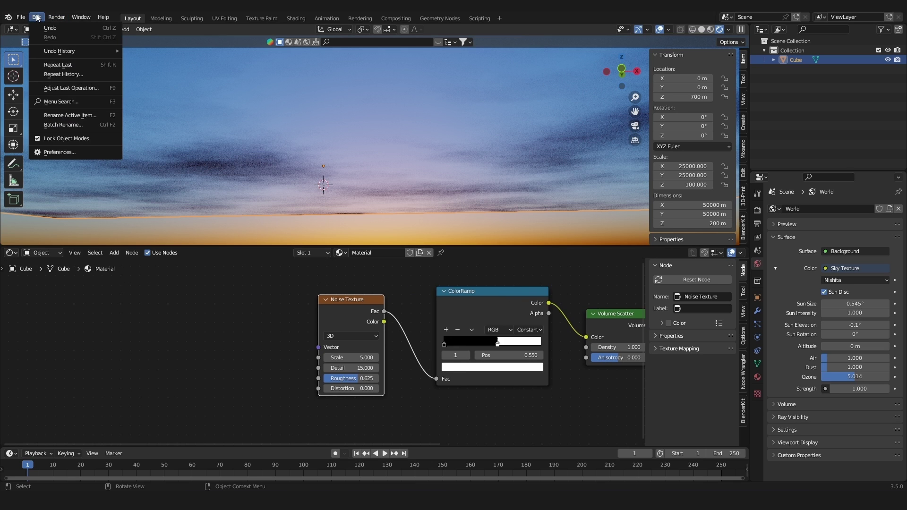
{"action": "left_click", "coordinate": [70, 152]}
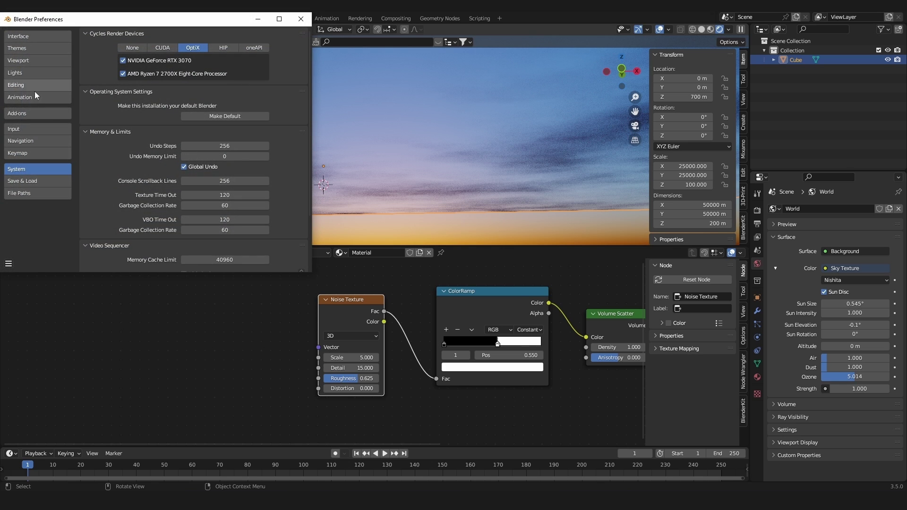
{"action": "left_click", "coordinate": [30, 113]}
{"action": "left_click", "coordinate": [280, 47]}
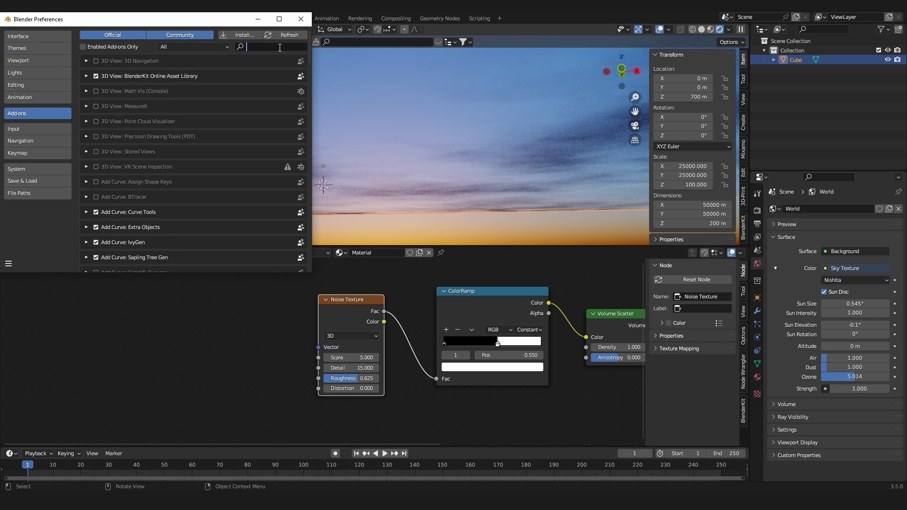
{"action": "type", "text": "node"}
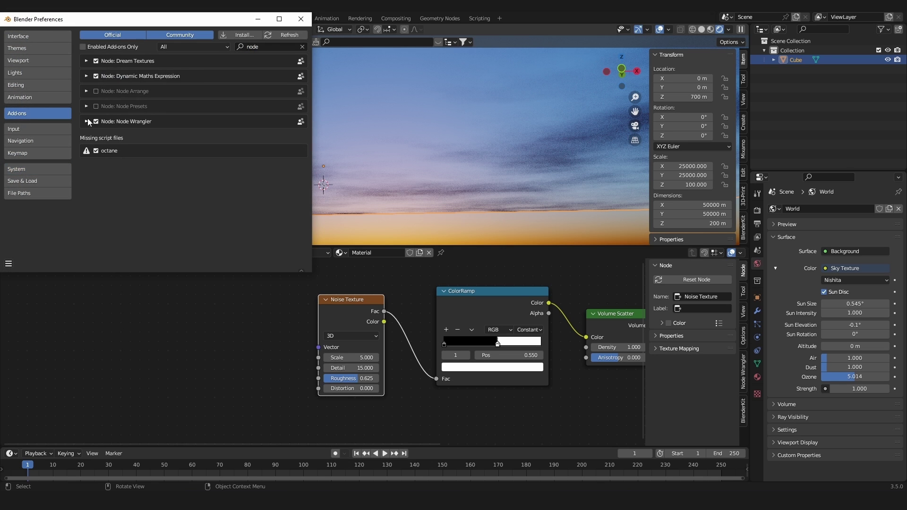
{"action": "left_click", "coordinate": [301, 19]}
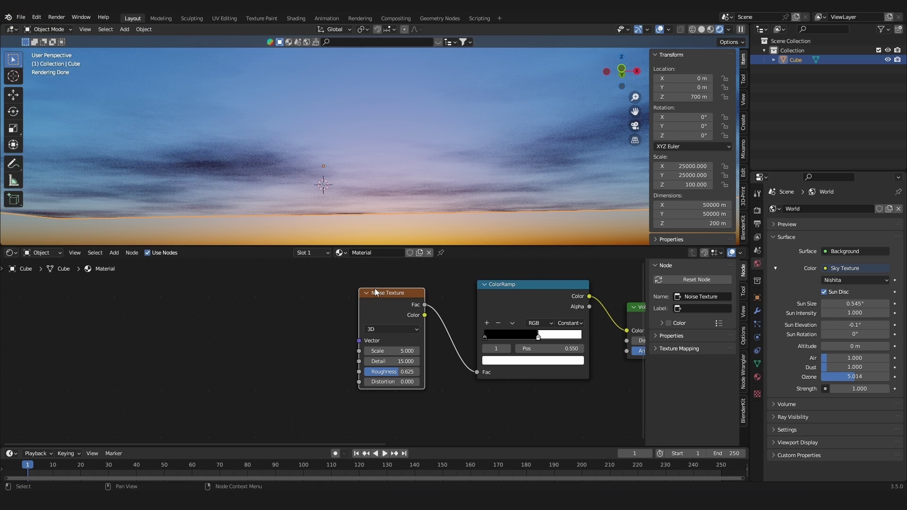
Add linked Texture Coordinate and Mapping nodes feeding the Noise Texture's Vector input, and move both new nodes farther left.
{"action": "key", "text": "ctrl"}
{"action": "key", "text": "ctrl+t"}
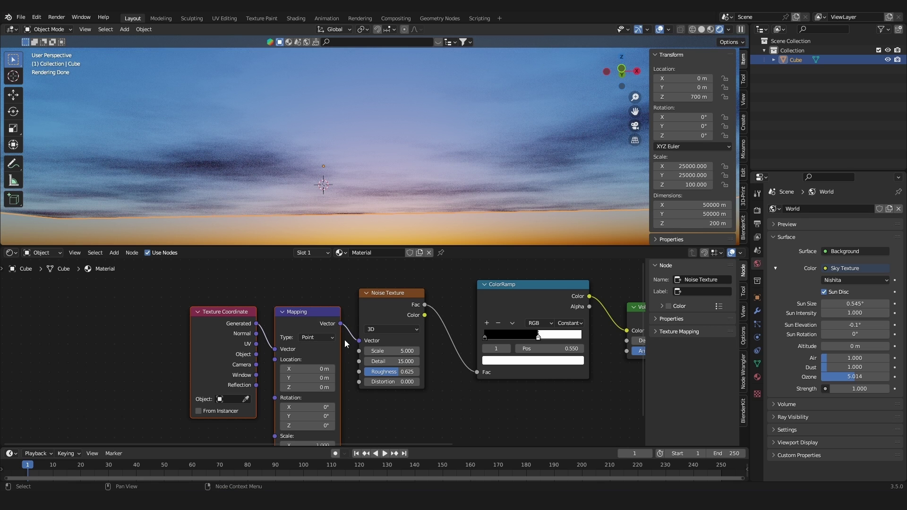
{"action": "scroll", "coordinate": [344, 339], "scroll_direction": "down", "scroll_amount": 4}
{"action": "middle_click_drag", "start_coordinate": [348, 338], "coordinate": [362, 325]}
{"action": "scroll", "coordinate": [362, 325], "scroll_direction": "up", "scroll_amount": 3}
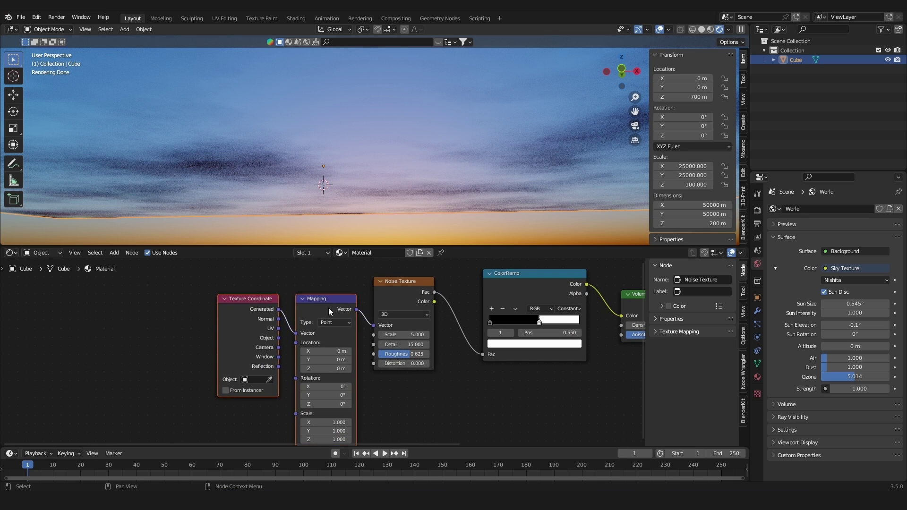
{"action": "middle_click_drag", "start_coordinate": [458, 392], "coordinate": [464, 366]}
{"action": "left_click", "coordinate": [417, 382]}
{"action": "scroll", "coordinate": [418, 382], "scroll_direction": "up", "scroll_amount": 2}
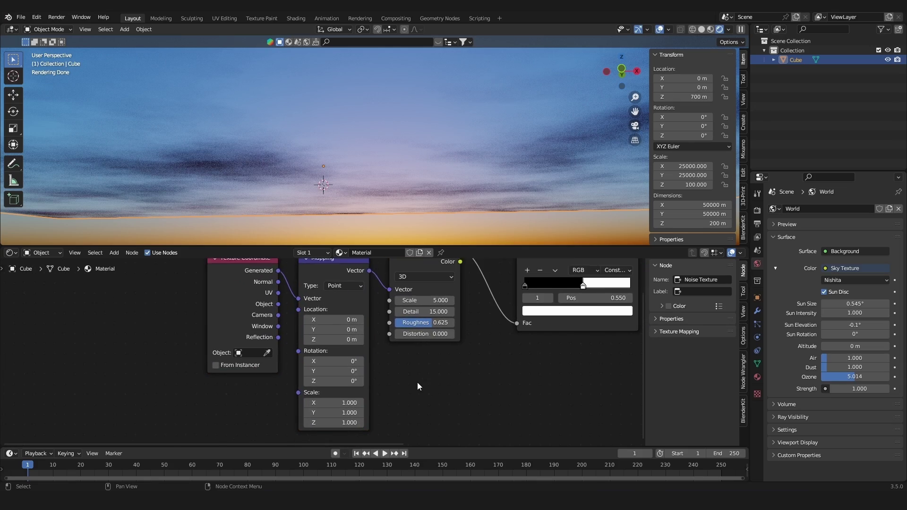
{"action": "middle_click_drag", "start_coordinate": [418, 383], "coordinate": [417, 368]}
{"action": "middle_click_drag", "start_coordinate": [351, 312], "coordinate": [351, 316]}
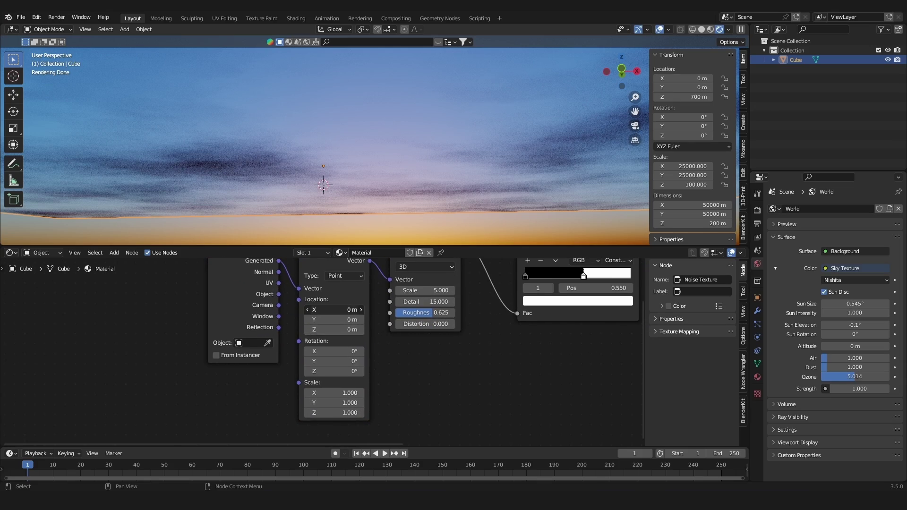
{"action": "left_click_drag", "start_coordinate": [329, 309], "coordinate": [357, 310]}
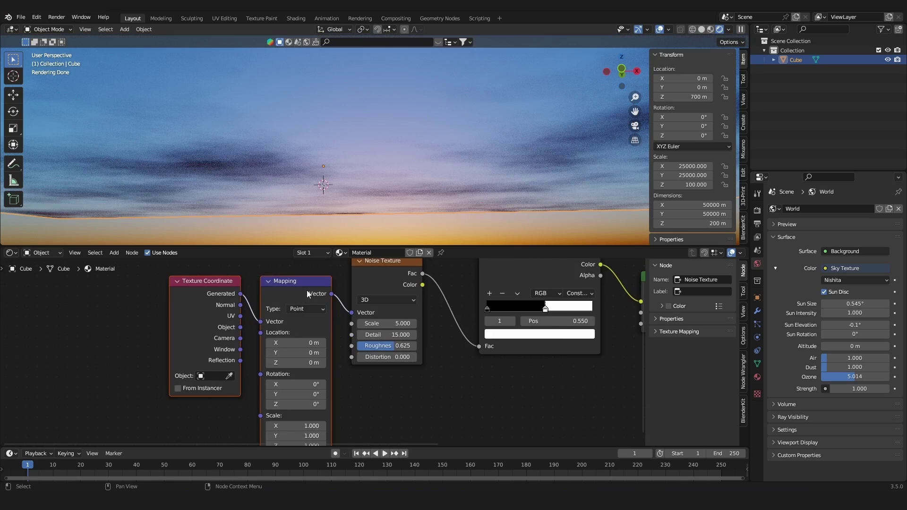
{"action": "left_click_drag", "start_coordinate": [308, 293], "coordinate": [110, 294]}
Set the Noise Texture's dimensions to 4D.
{"action": "scroll", "coordinate": [389, 288], "scroll_direction": "up", "scroll_amount": 2}
{"action": "middle_click_drag", "start_coordinate": [389, 289], "coordinate": [391, 310]}
{"action": "left_click_drag", "start_coordinate": [366, 296], "coordinate": [353, 299]}
{"action": "left_click", "coordinate": [310, 299]}
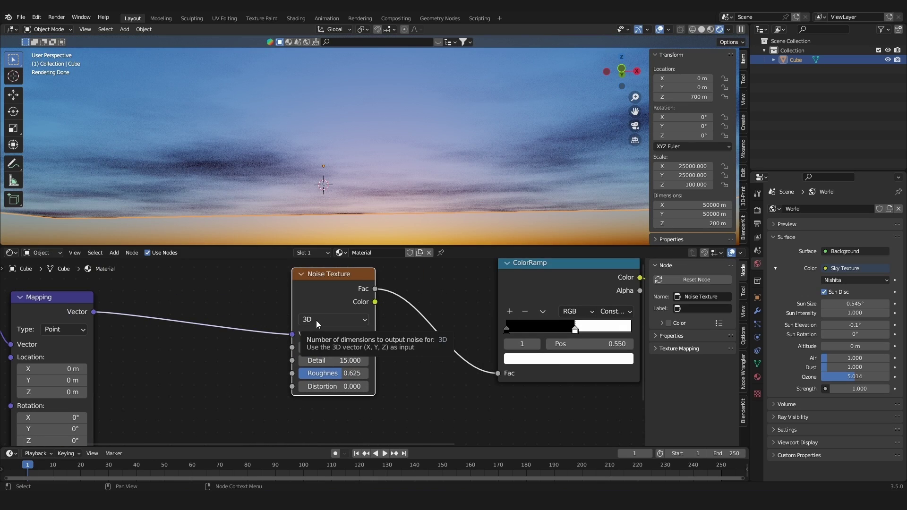
{"action": "left_click", "coordinate": [316, 320]}
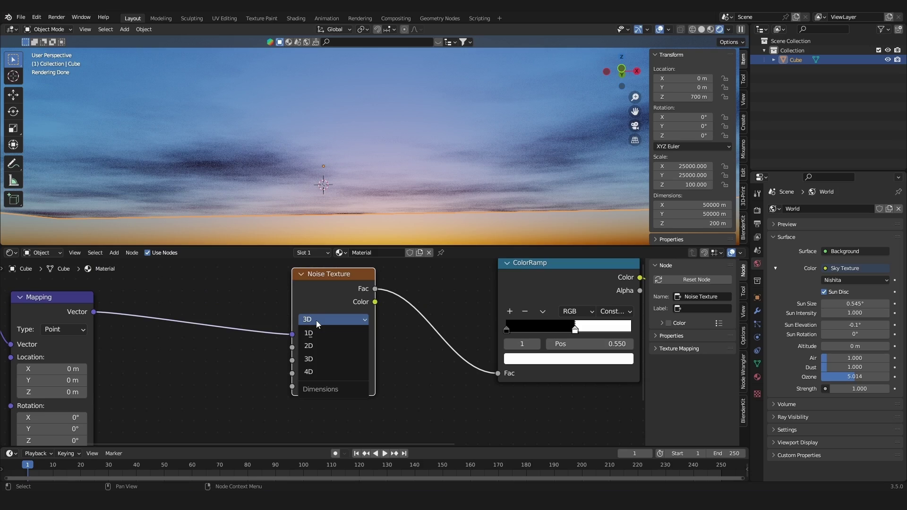
{"action": "left_click", "coordinate": [315, 372]}
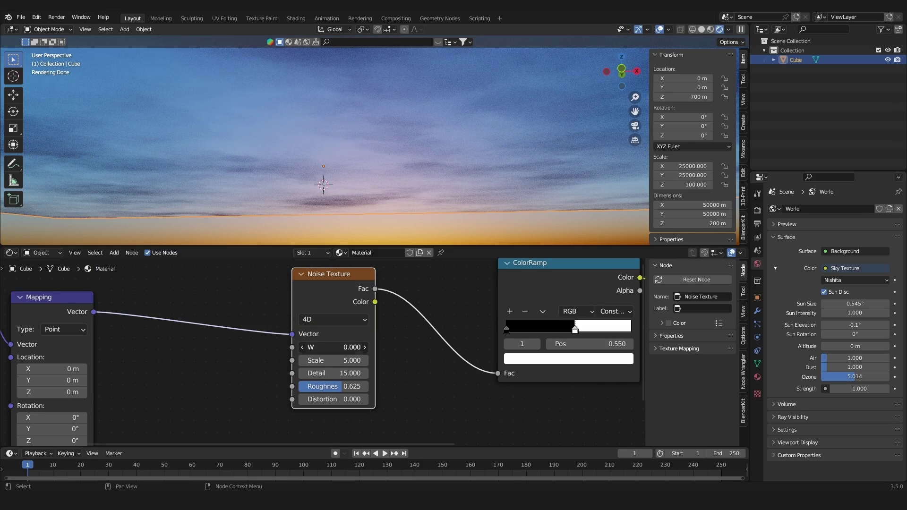
Try out higher W values on the Noise Texture, such as 3.400, cancelling each change.
{"action": "left_click_drag", "start_coordinate": [333, 347], "coordinate": [399, 347]}
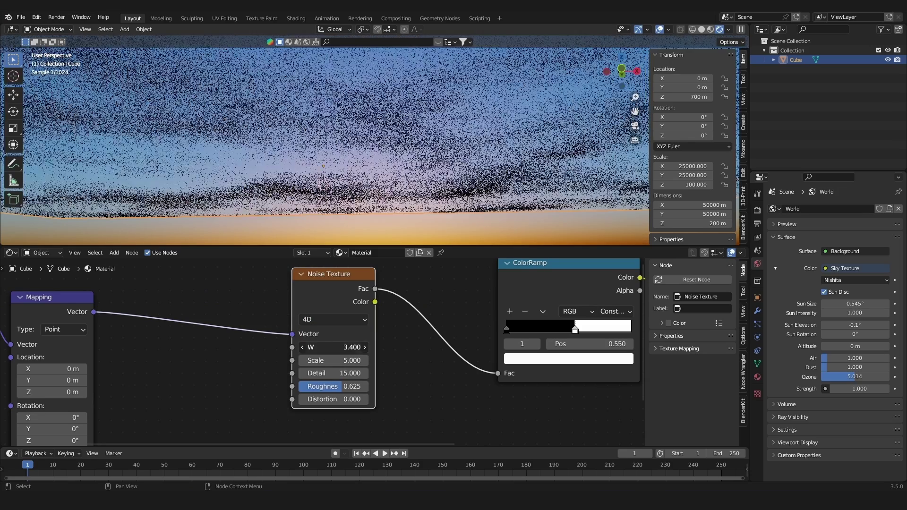
{"action": "right_click", "coordinate": [341, 349]}
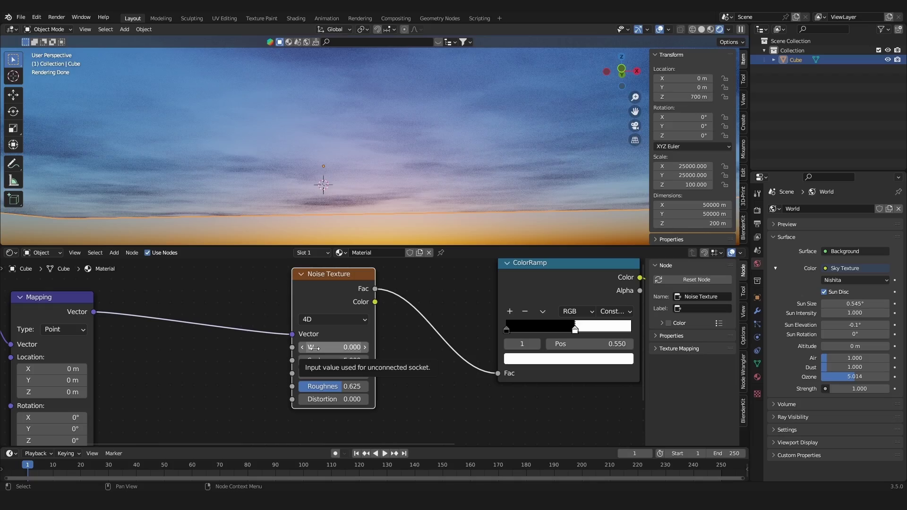
{"action": "left_click_drag", "start_coordinate": [314, 348], "coordinate": [446, 348]}
{"action": "key", "text": "Escape"}
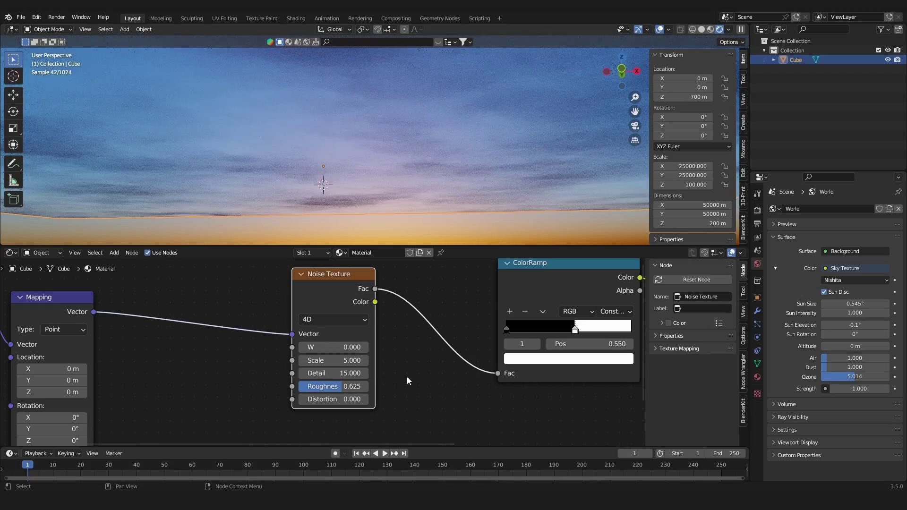
Try raising the Volume Scatter's Density to 95.300, and undo the change.
{"action": "middle_click_drag", "start_coordinate": [475, 329], "coordinate": [279, 331]}
{"action": "scroll", "coordinate": [330, 326], "scroll_direction": "down", "scroll_amount": 2}
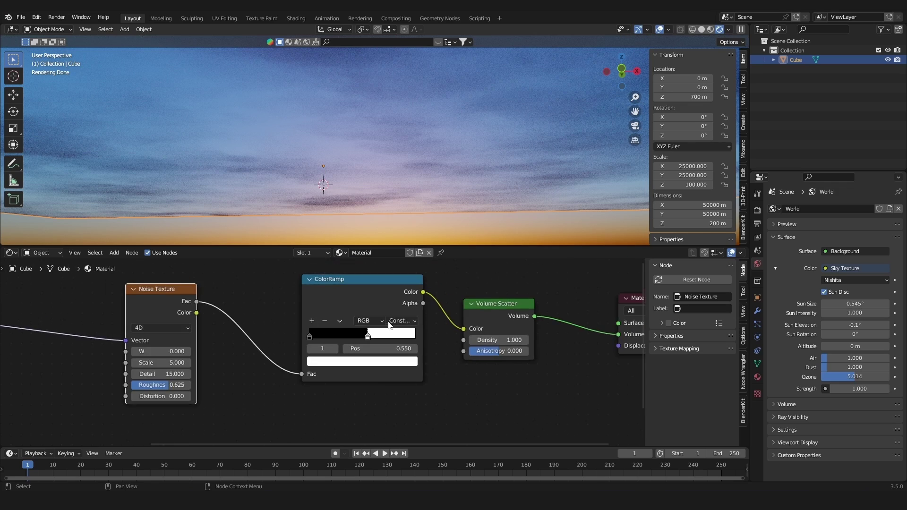
{"action": "middle_click_drag", "start_coordinate": [542, 327], "coordinate": [409, 330]}
{"action": "middle_click_drag", "start_coordinate": [458, 175], "coordinate": [462, 175]}
{"action": "scroll", "coordinate": [367, 341], "scroll_direction": "up", "scroll_amount": 2}
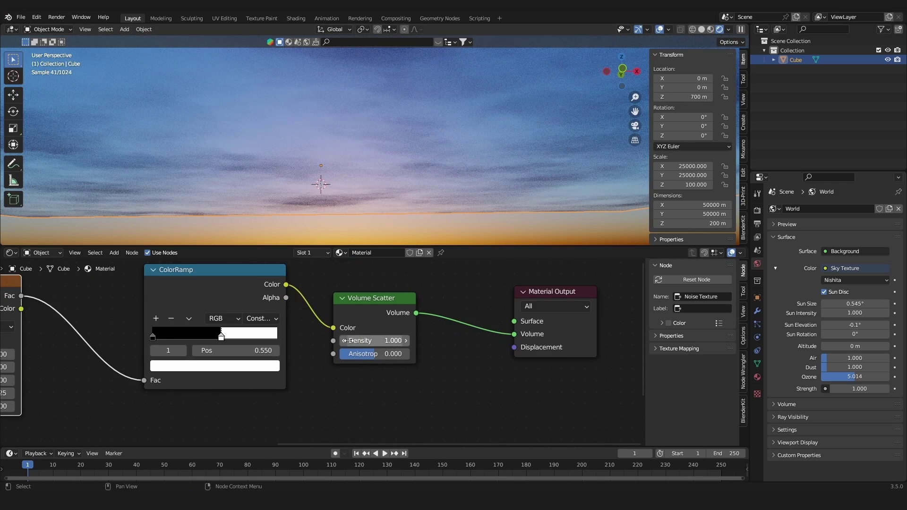
{"action": "left_click_drag", "start_coordinate": [373, 340], "coordinate": [425, 341]}
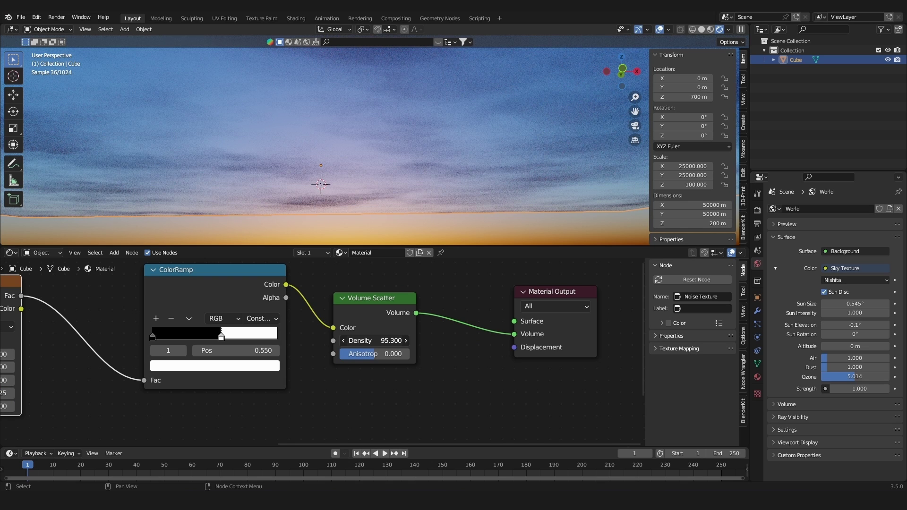
{"action": "key", "text": "ctrl+z"}
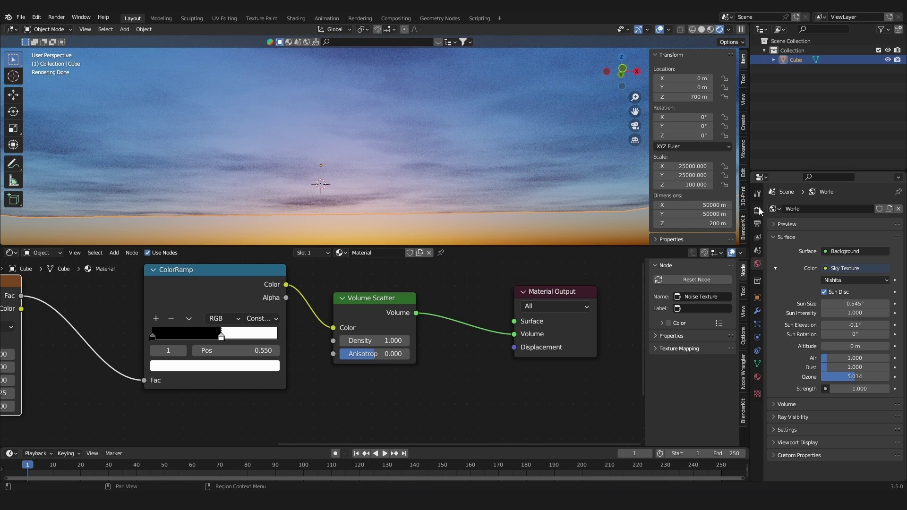
Show the render settings, collapse all their sections, and expand only Volumes.
{"action": "left_click", "coordinate": [758, 211]}
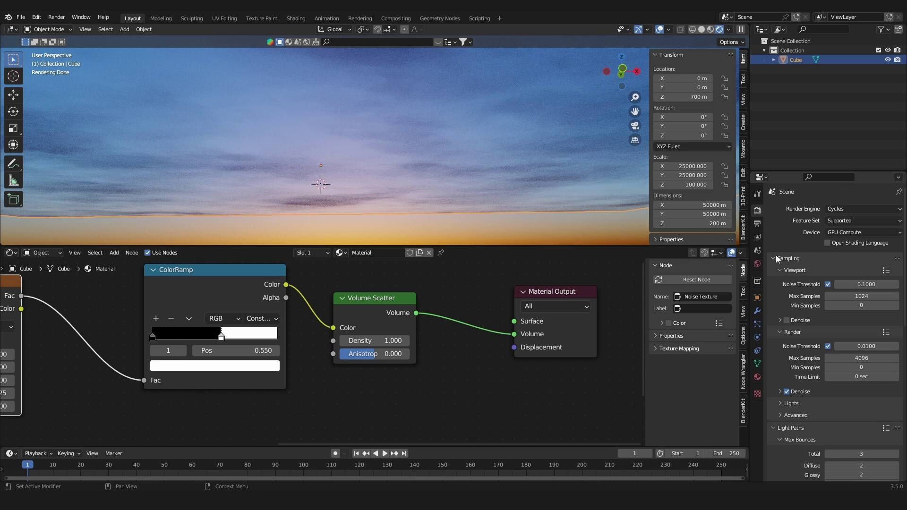
{"action": "left_click_drag", "start_coordinate": [779, 259], "coordinate": [775, 371]}
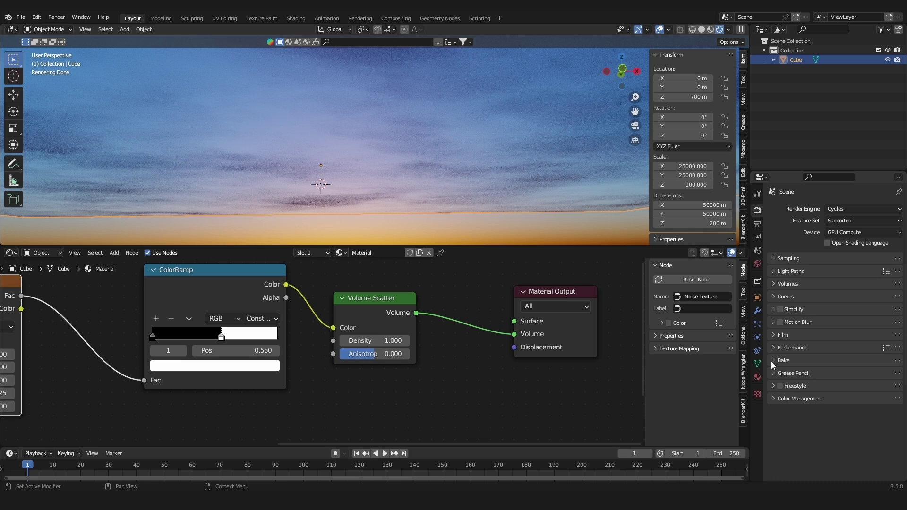
{"action": "left_click", "coordinate": [775, 284]}
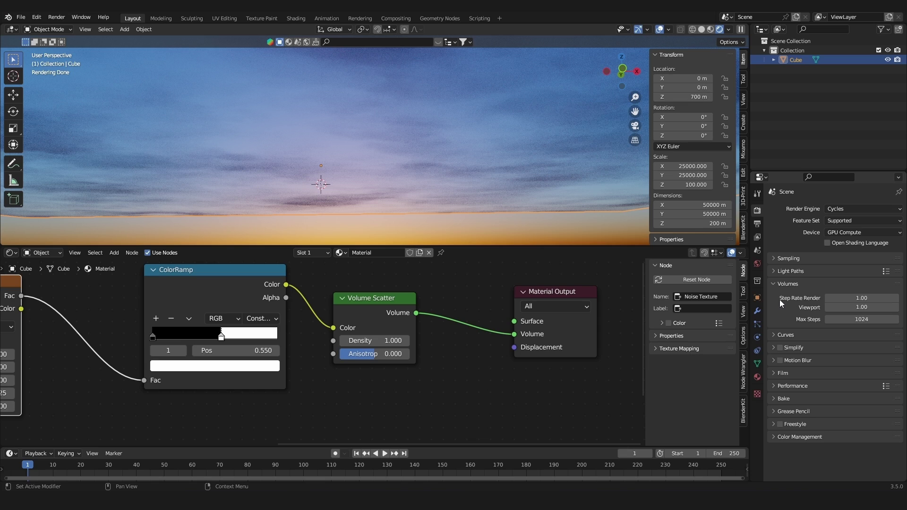
Set the volume step rate for the viewport to 0.1 and inspect the clouds.
{"action": "left_click", "coordinate": [862, 307]}
{"action": "type", "text": "0.1"}
{"action": "key", "text": "Return"}
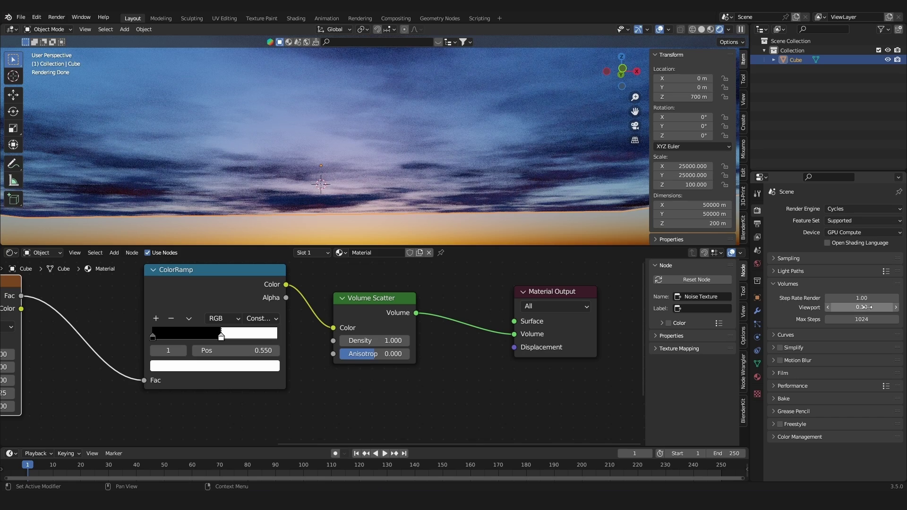
{"action": "middle_click_drag", "start_coordinate": [430, 153], "coordinate": [455, 166]}
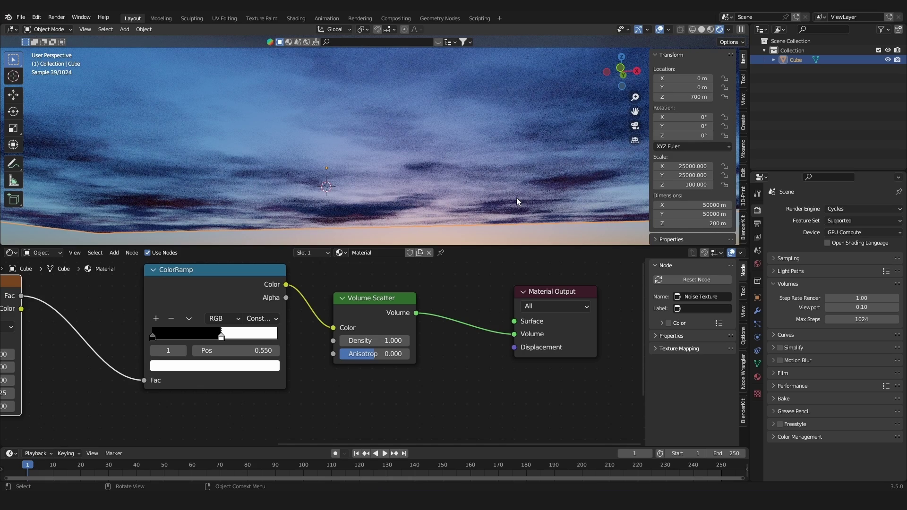
{"action": "middle_click_drag", "start_coordinate": [431, 200], "coordinate": [434, 199]}
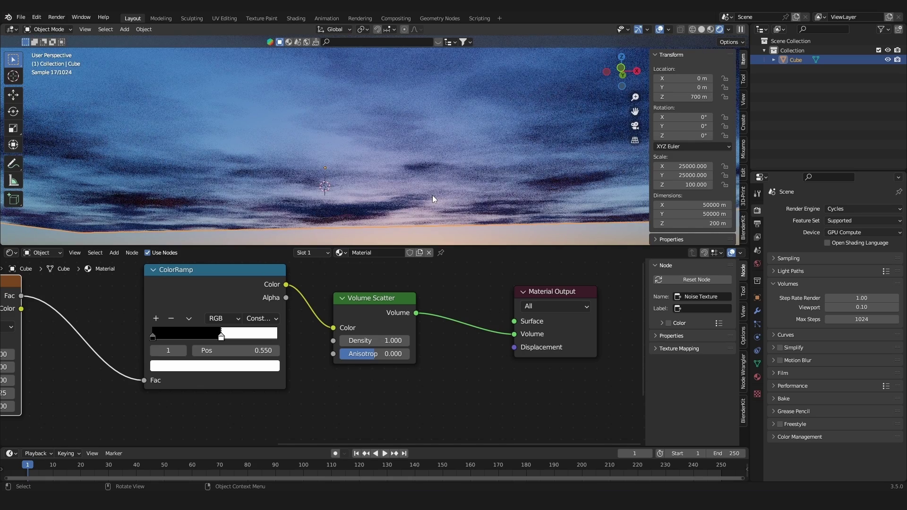
Set the volume step rate for the viewport to 0.2.
{"action": "double_click", "coordinate": [869, 306]}
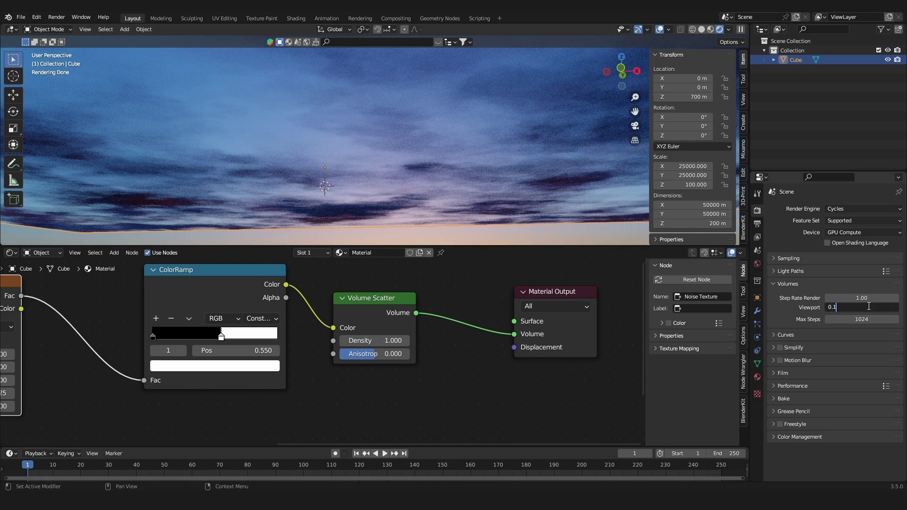
{"action": "type", "text": ".2"}
{"action": "key", "text": "Return"}
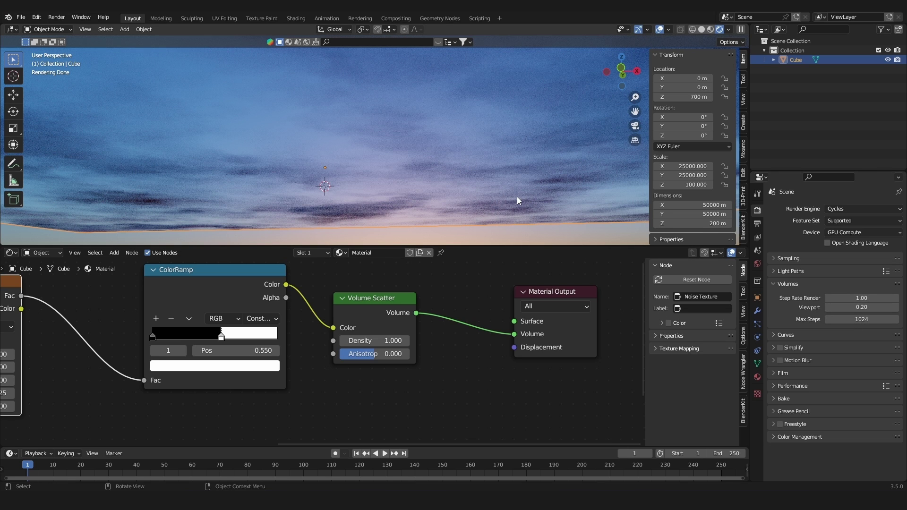
{"action": "left_click", "coordinate": [874, 306]}
{"action": "key", "text": "Return"}
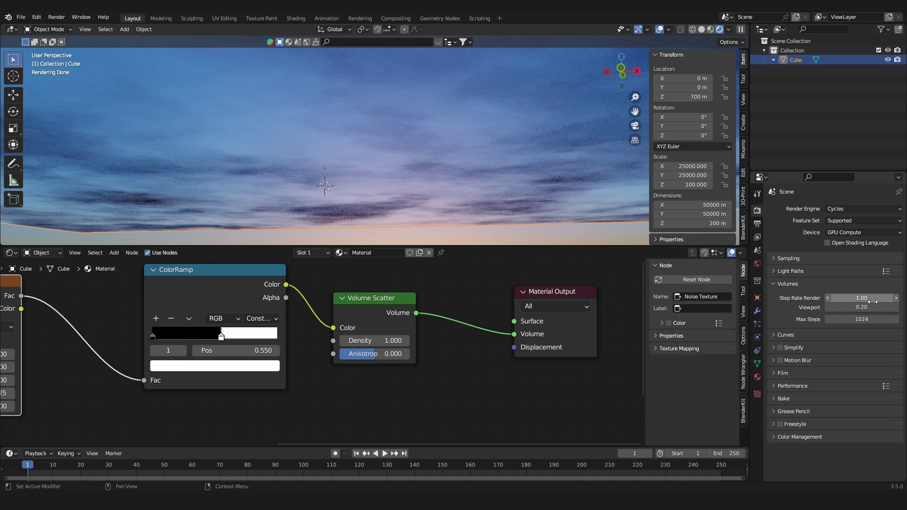
Set the volume step rate for final rendering to 0.2 and inspect the cloud layer from different angles.
{"action": "left_click", "coordinate": [872, 299]}
{"action": "type", "text": "0.2"}
{"action": "key", "text": "Return"}
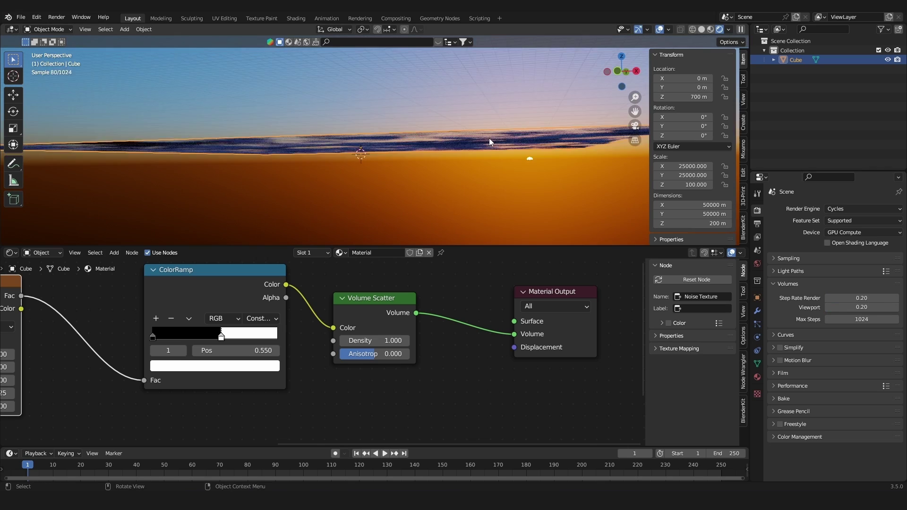
{"action": "middle_click_drag", "start_coordinate": [490, 142], "coordinate": [497, 143]}
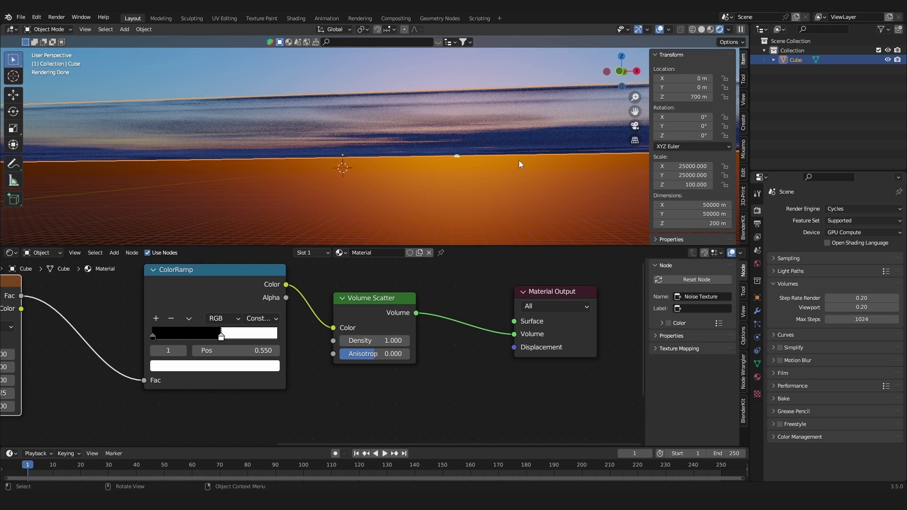
{"action": "mouse_move", "coordinate": [519, 163]}
{"action": "middle_mouse_down"}
{"action": "mouse_move", "coordinate": [522, 150]}
{"action": "mouse_move", "coordinate": [513, 157]}
{"action": "middle_mouse_up"}
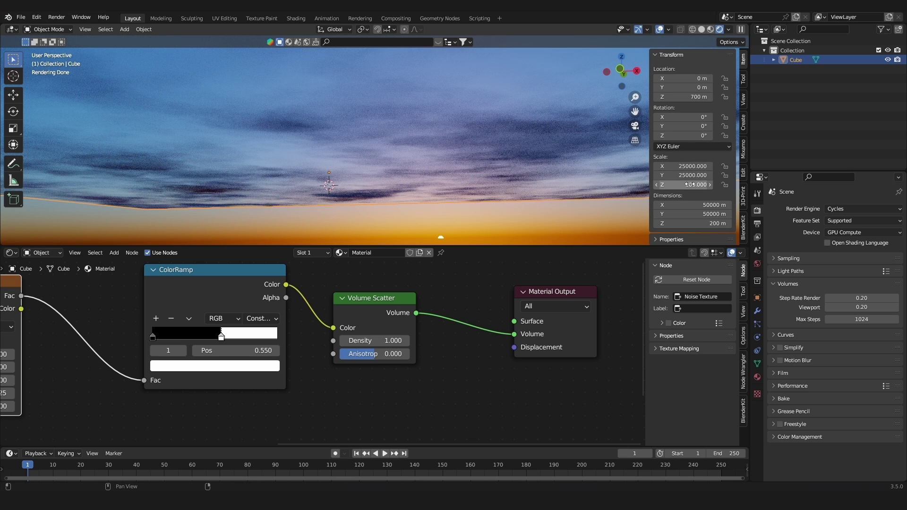
Apply the cloud cube's scale and view the layer from a new angle.
{"action": "scroll", "coordinate": [214, 320], "scroll_direction": "down", "scroll_amount": 6}
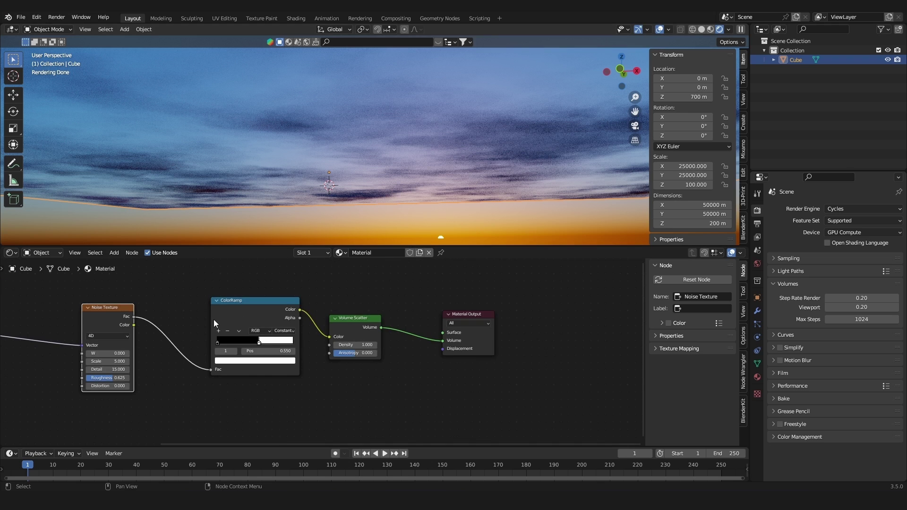
{"action": "middle_click_drag", "start_coordinate": [253, 324], "coordinate": [619, 314]}
{"action": "scroll", "coordinate": [619, 314], "scroll_direction": "up", "scroll_amount": 4}
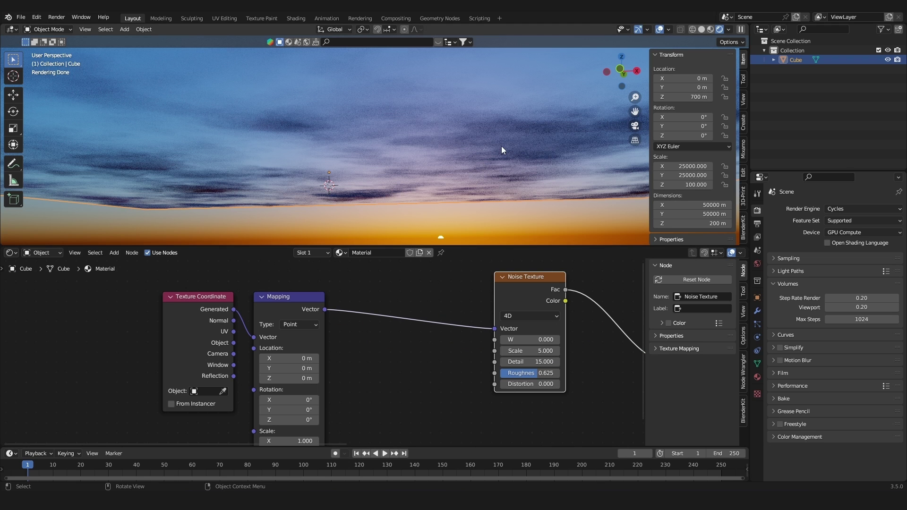
{"action": "key", "text": "ctrl+a"}
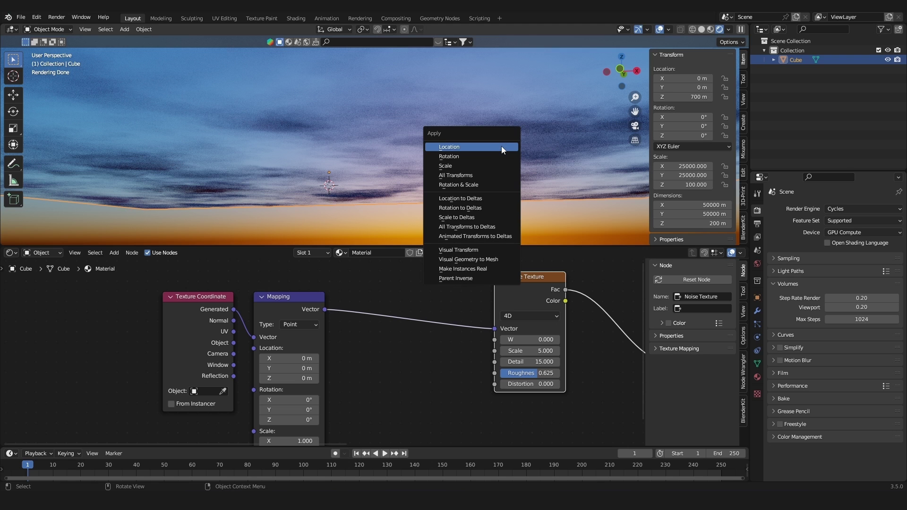
{"action": "left_click", "coordinate": [455, 166]}
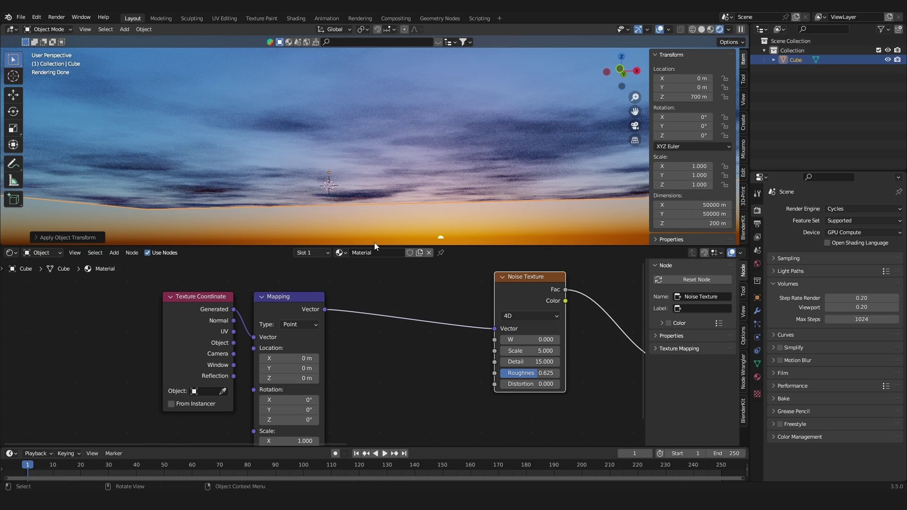
{"action": "middle_click_drag", "start_coordinate": [375, 242], "coordinate": [475, 124]}
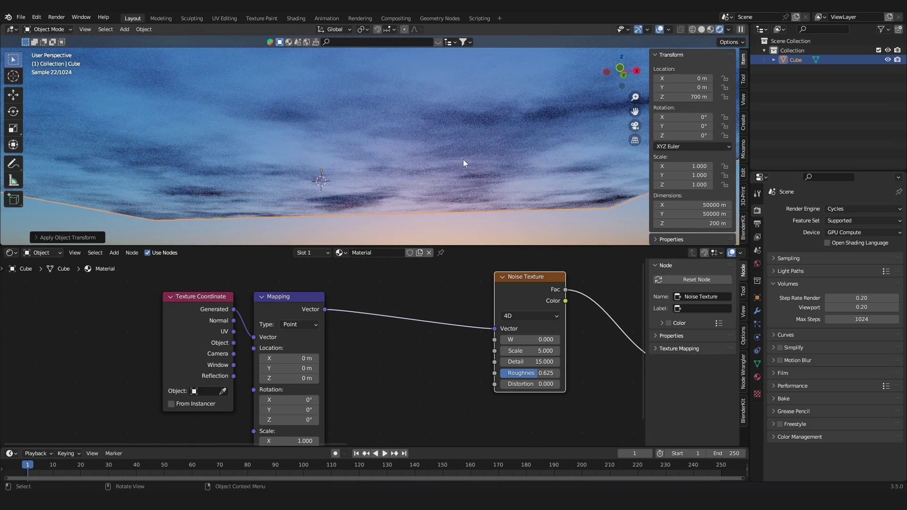
Try a higher Noise Texture roughness of about 0.69 and different positions for the ColorRamp's white stop.
{"action": "mouse_move", "coordinate": [411, 374]}
{"action": "left_mouse_down"}
{"action": "mouse_move", "coordinate": [383, 374]}
{"action": "mouse_move", "coordinate": [409, 374]}
{"action": "left_mouse_up"}
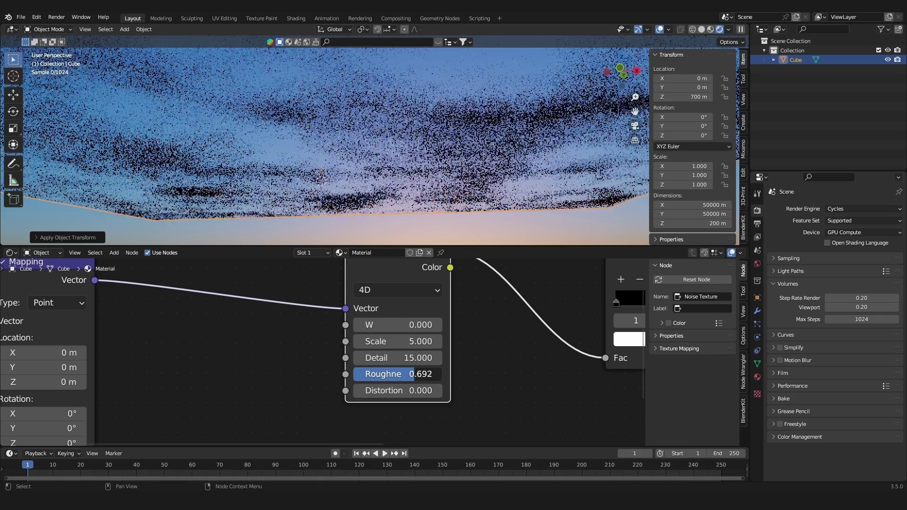
{"action": "middle_click_drag", "start_coordinate": [498, 346], "coordinate": [263, 378]}
{"action": "left_click_drag", "start_coordinate": [470, 336], "coordinate": [483, 336]}
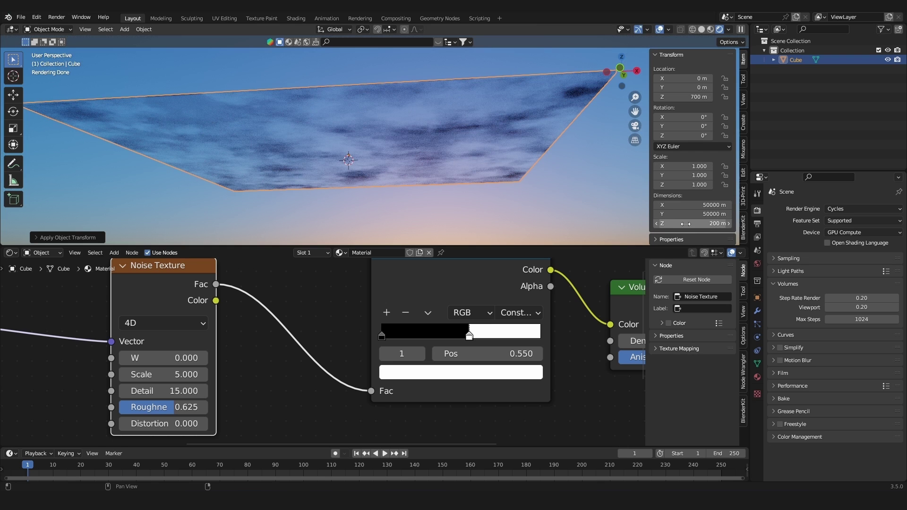
Set the cloud cube's Z dimension to 500 m and inspect the thicker layer up close.
{"action": "left_click", "coordinate": [686, 224]}
{"action": "left_click", "coordinate": [662, 222]}
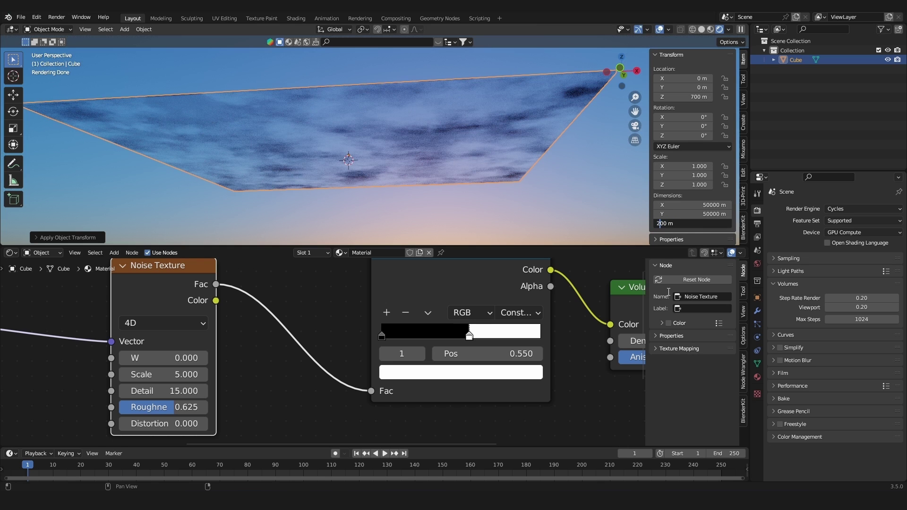
{"action": "key", "text": "Return"}
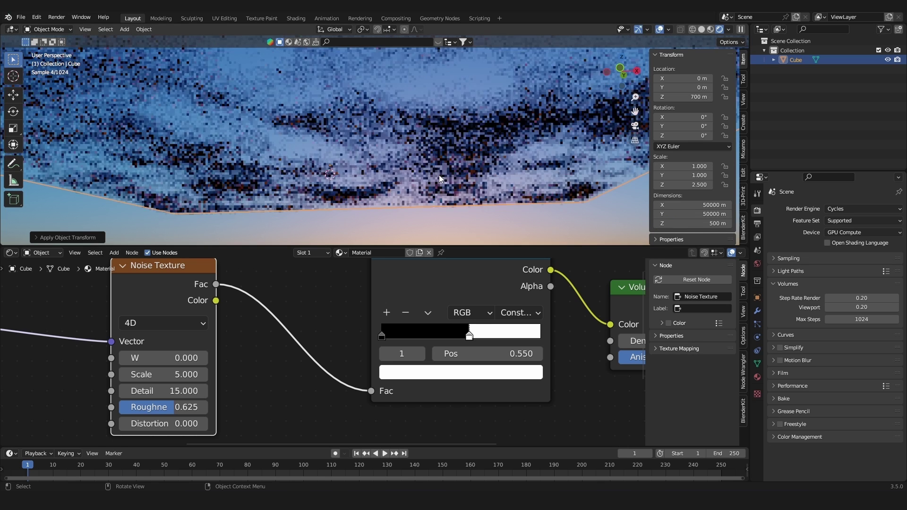
{"action": "middle_click_drag", "start_coordinate": [453, 169], "coordinate": [458, 174]}
{"action": "scroll", "coordinate": [456, 178], "scroll_direction": "up", "scroll_amount": 10}
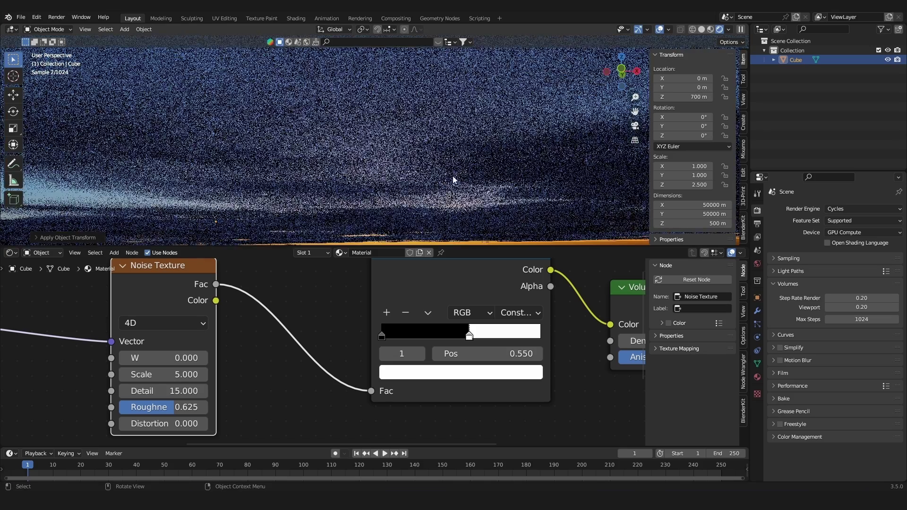
{"action": "scroll", "coordinate": [453, 182], "scroll_direction": "down", "scroll_amount": 5}
Set the cloud cube's Z dimension to 1000 m and reframe the clouds.
{"action": "left_click", "coordinate": [685, 224]}
{"action": "left_click", "coordinate": [660, 223]}
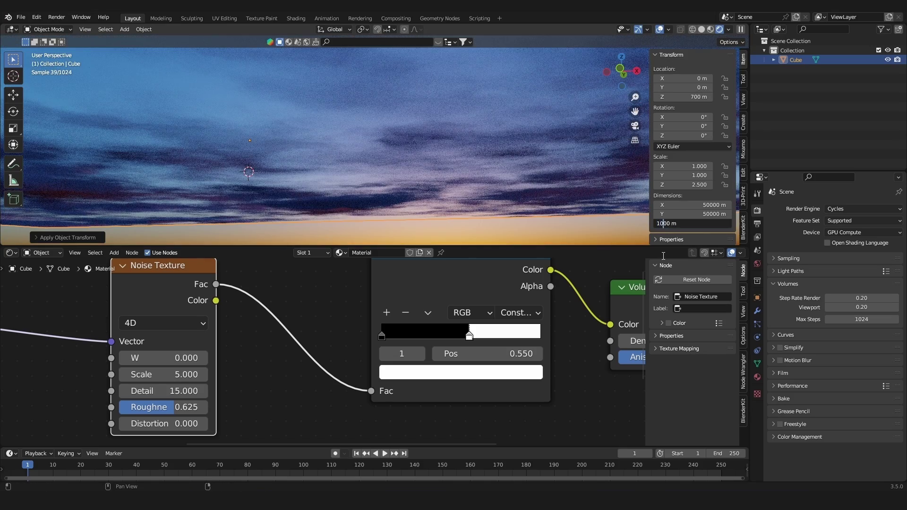
{"action": "key", "text": "Return"}
{"action": "middle_click_drag", "start_coordinate": [438, 169], "coordinate": [459, 148], "text": "shift"}
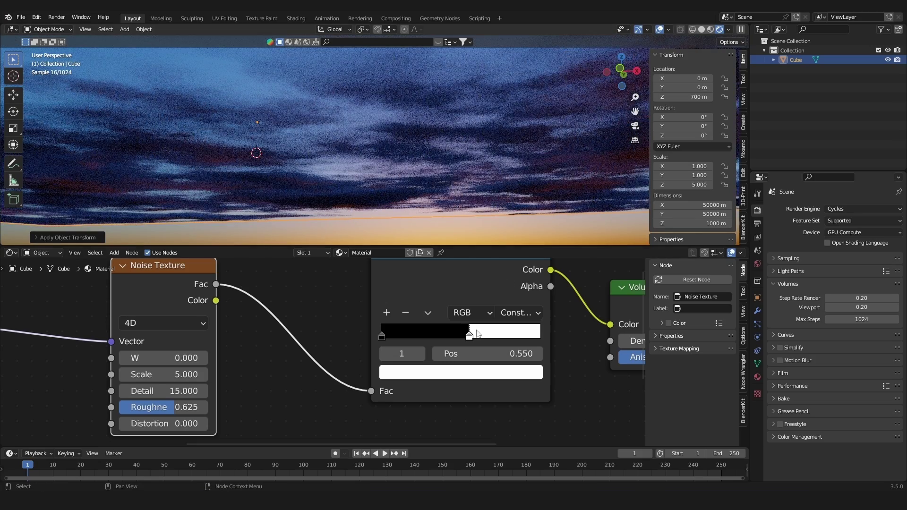
Move the ColorRamp's white stop to position 0.586.
{"action": "scroll", "coordinate": [471, 336], "scroll_direction": "down", "scroll_amount": 2}
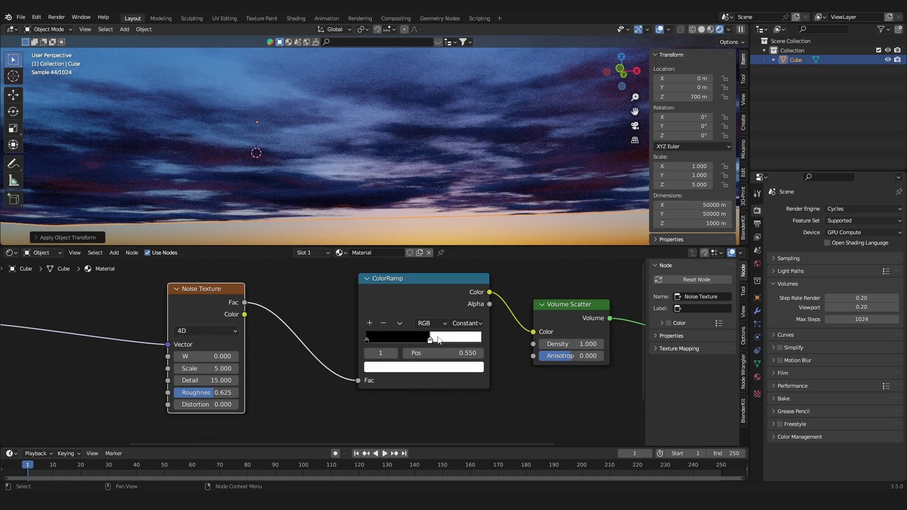
{"action": "left_click_drag", "start_coordinate": [429, 339], "coordinate": [438, 344]}
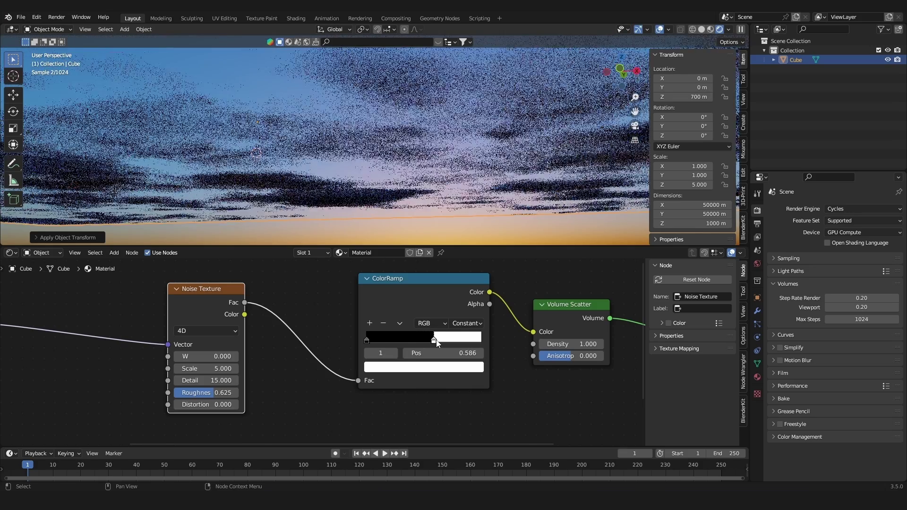
Try different scale values on the Noise Texture.
{"action": "scroll", "coordinate": [206, 389], "scroll_direction": "down", "scroll_amount": 1}
{"action": "middle_click_drag", "start_coordinate": [207, 389], "coordinate": [315, 375]}
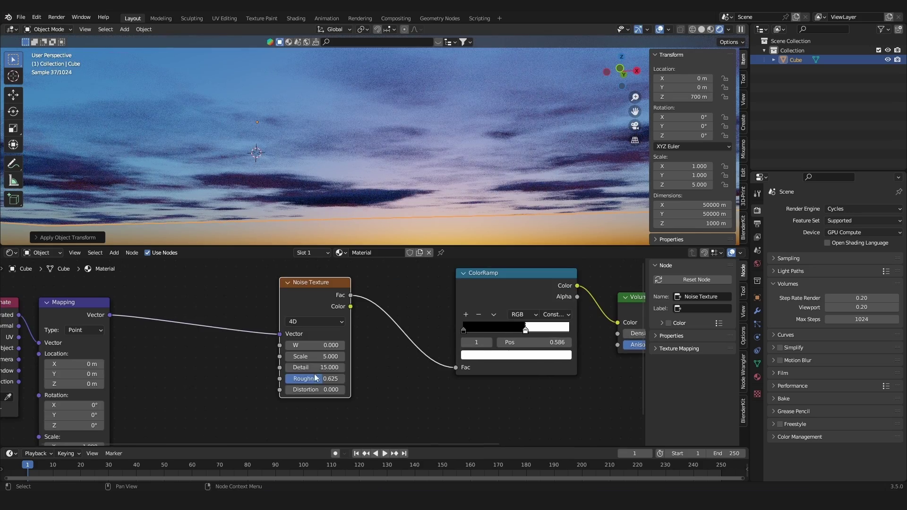
{"action": "left_click_drag", "start_coordinate": [324, 356], "coordinate": [287, 357], "text": "shift"}
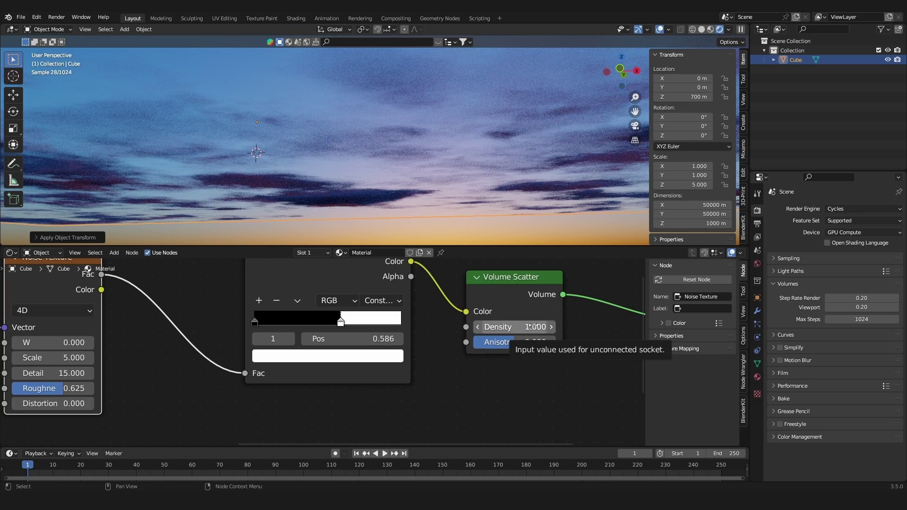
Set the Volume Scatter density to 0.01 and view the clouds from a slightly different angle.
{"action": "middle_click_drag", "start_coordinate": [487, 347], "coordinate": [399, 391]}
{"action": "left_click", "coordinate": [447, 371]}
{"action": "type", "text": "."}
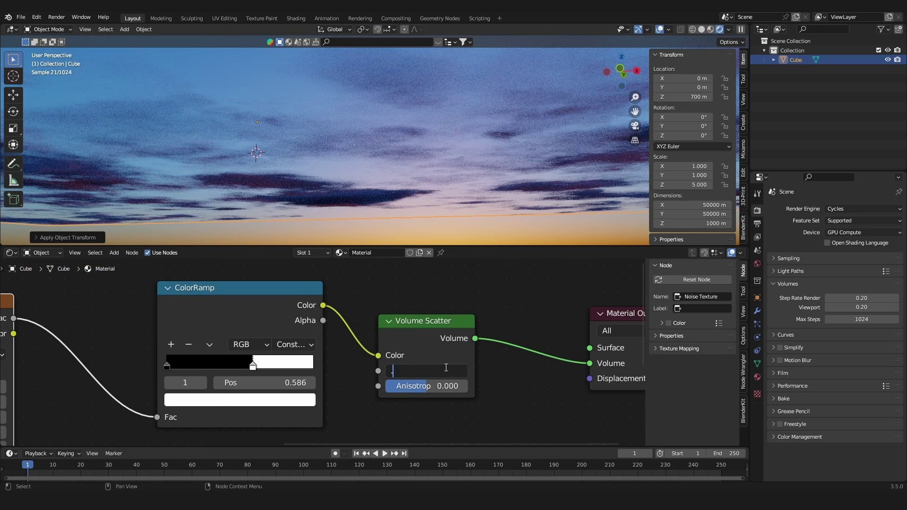
{"action": "type", "text": "01"}
{"action": "key", "text": "Return"}
{"action": "middle_click_drag", "start_coordinate": [500, 172], "coordinate": [504, 160]}
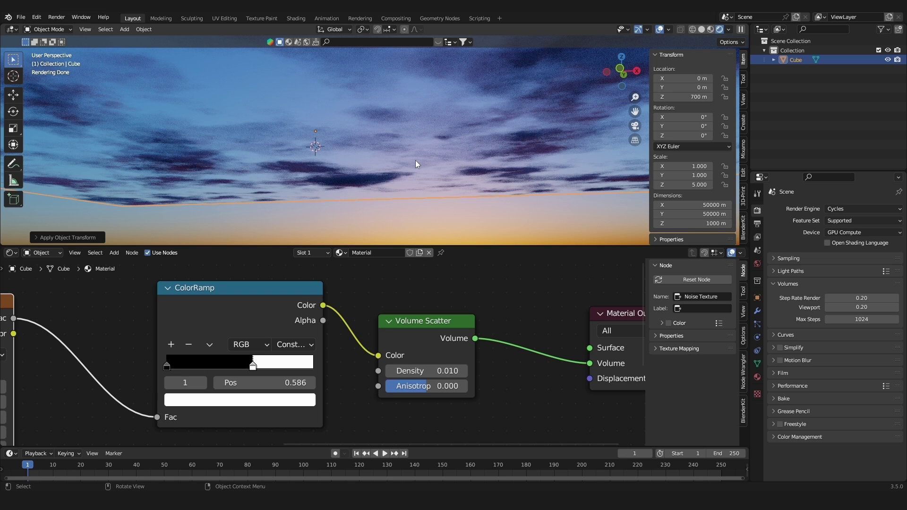
Raise the Sky Texture's sun elevation to 13.6° and set the world background strength to 0.1.
{"action": "left_click", "coordinate": [757, 264]}
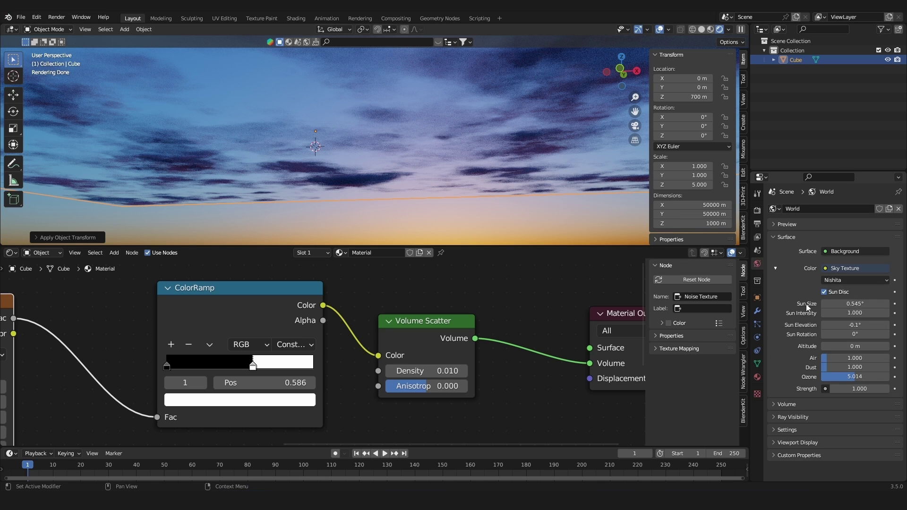
{"action": "mouse_move", "coordinate": [855, 325]}
{"action": "left_mouse_down"}
{"action": "mouse_move", "coordinate": [891, 325]}
{"action": "mouse_move", "coordinate": [851, 326]}
{"action": "left_mouse_up"}
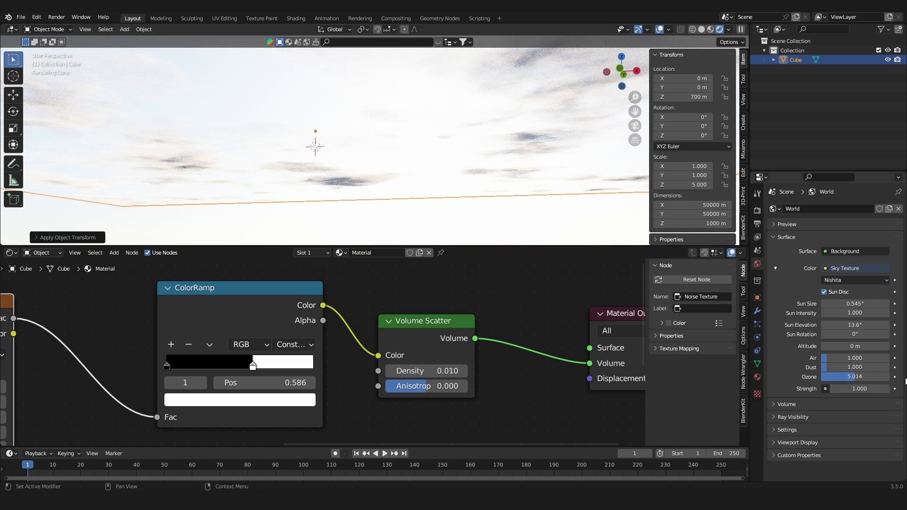
{"action": "left_click", "coordinate": [864, 389]}
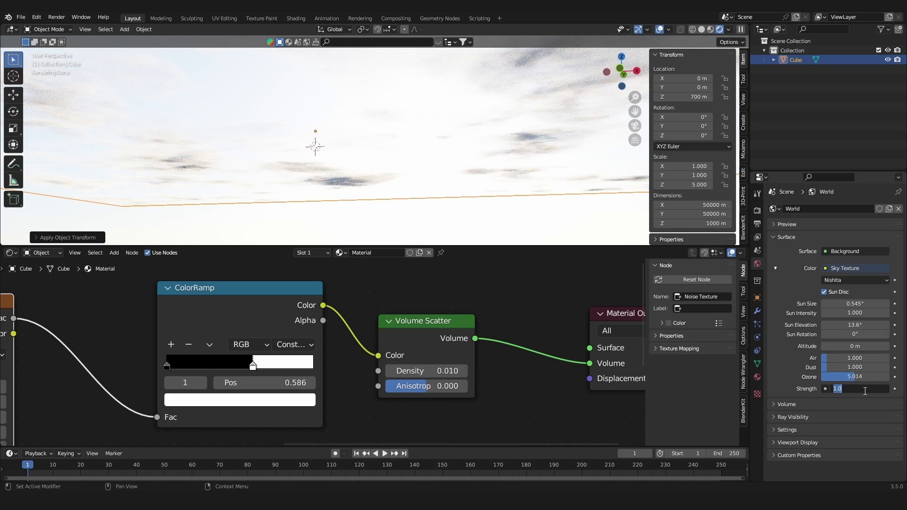
{"action": "key", "text": "Return"}
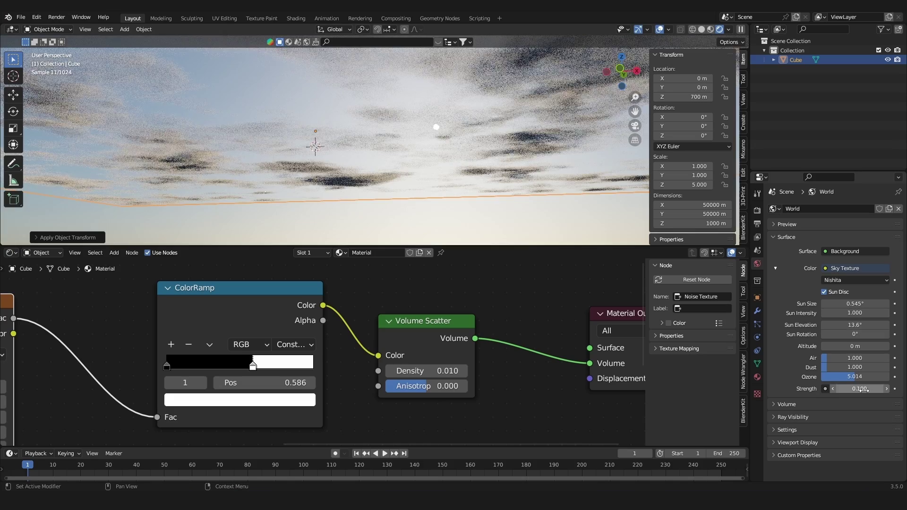
Turn the Sky Texture's sun rotation slightly and readjust the sun elevation.
{"action": "mouse_move", "coordinate": [855, 335]}
{"action": "left_mouse_down"}
{"action": "mouse_move", "coordinate": [898, 334]}
{"action": "mouse_move", "coordinate": [850, 334]}
{"action": "left_mouse_up"}
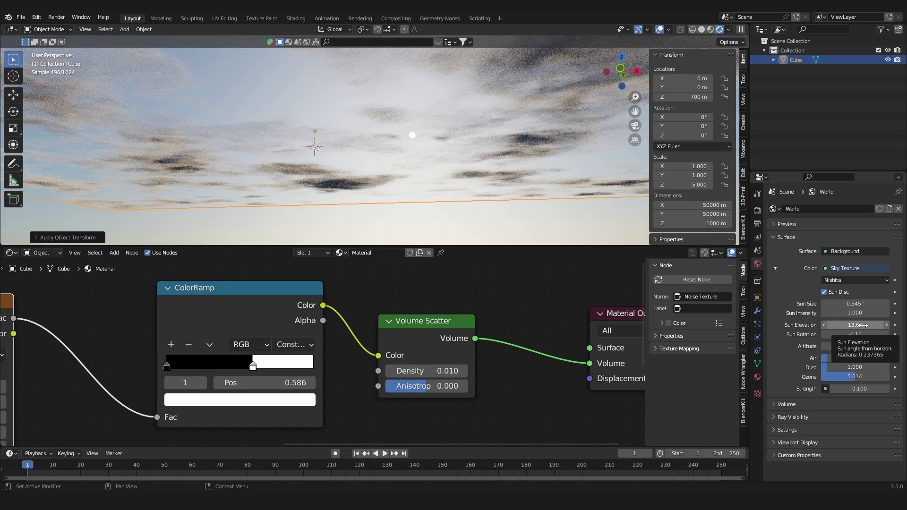
{"action": "left_click_drag", "start_coordinate": [861, 325], "coordinate": [842, 325]}
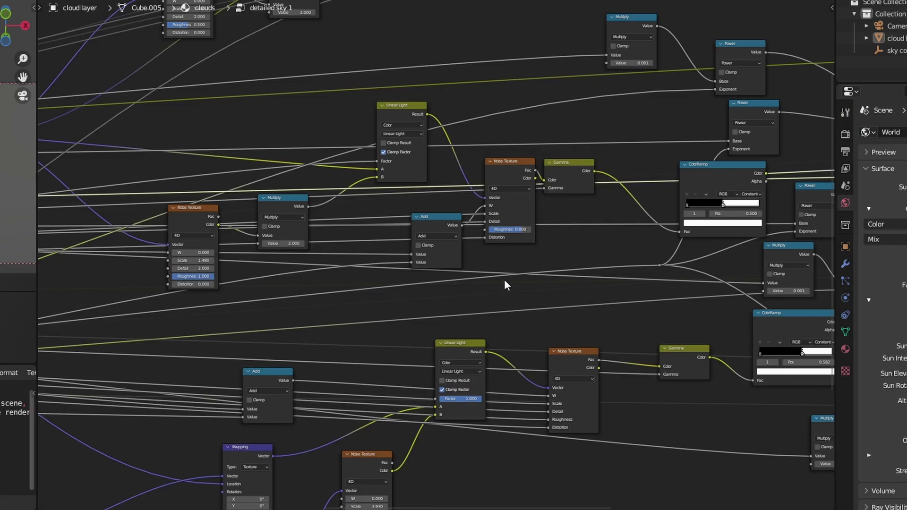
Examine the node network inside the detailed sky 1 group of the clouds material, then exit the group.
{"action": "scroll", "coordinate": [504, 280], "scroll_direction": "down", "scroll_amount": 3}
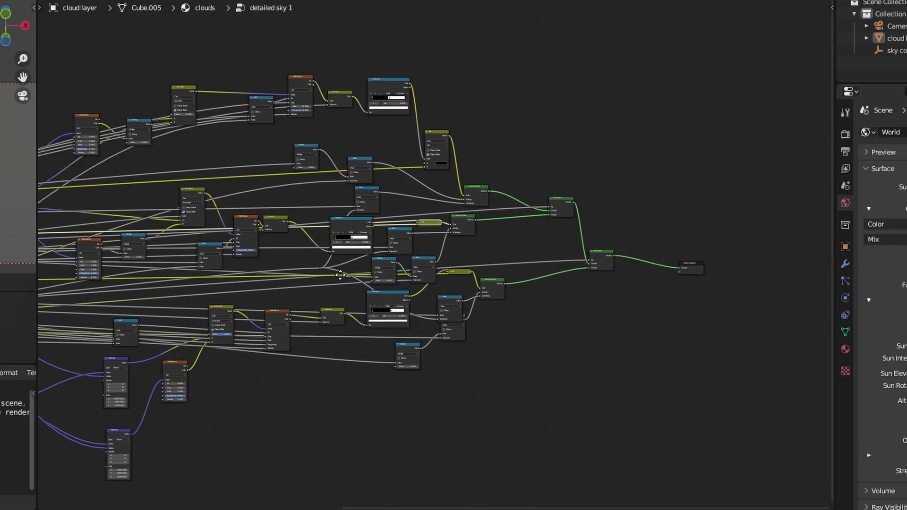
{"action": "middle_click_drag", "start_coordinate": [340, 275], "coordinate": [806, 266]}
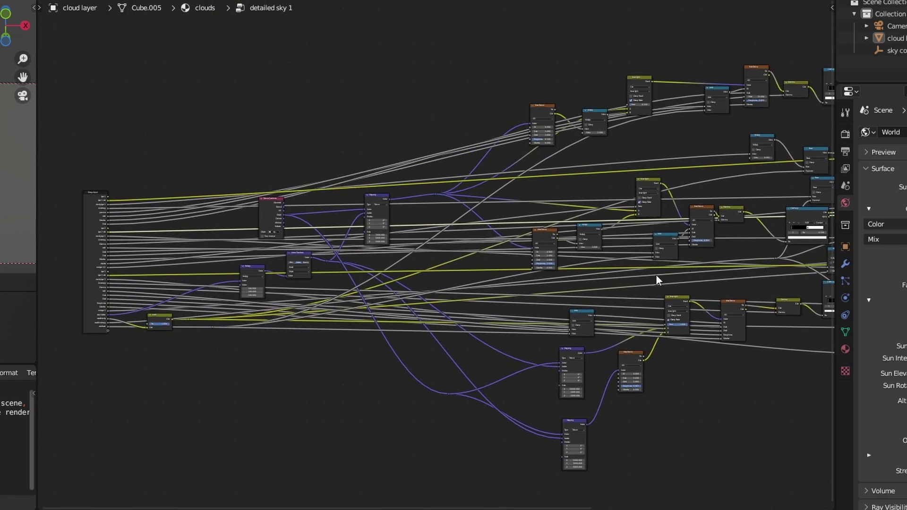
{"action": "key", "text": "Tab"}
{"action": "scroll", "coordinate": [494, 357], "scroll_direction": "up", "scroll_amount": 5}
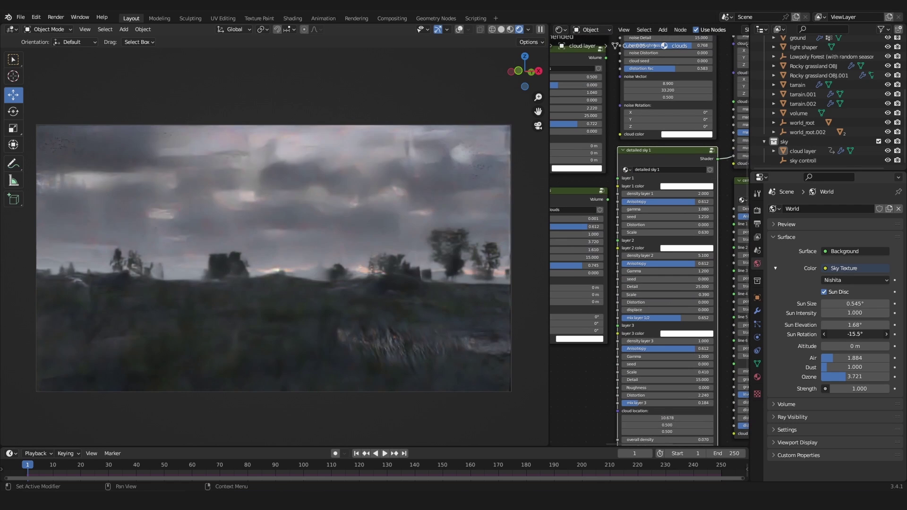
Change the landscape scene's sky to a sun rotation of 101° and a sun elevation of 12°.
{"action": "mouse_move", "coordinate": [855, 334]}
{"action": "left_mouse_down"}
{"action": "mouse_move", "coordinate": [893, 334]}
{"action": "mouse_move", "coordinate": [870, 325]}
{"action": "left_mouse_up"}
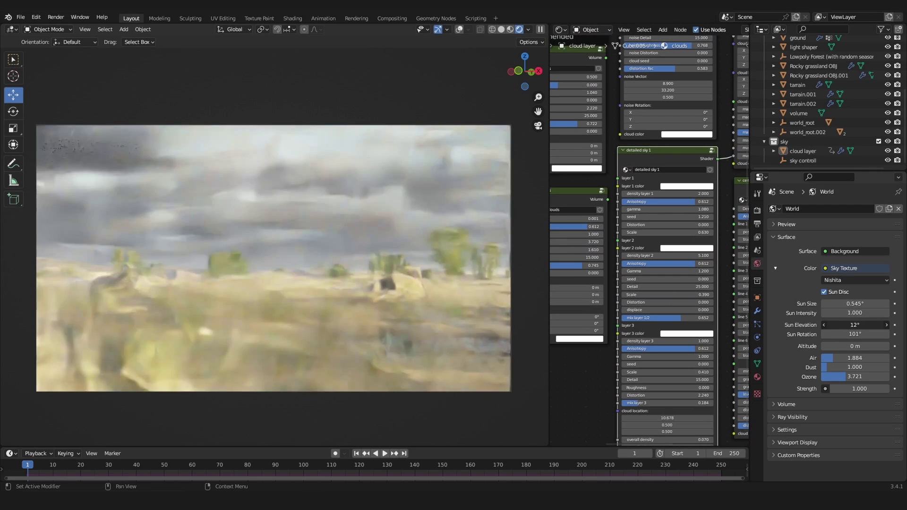